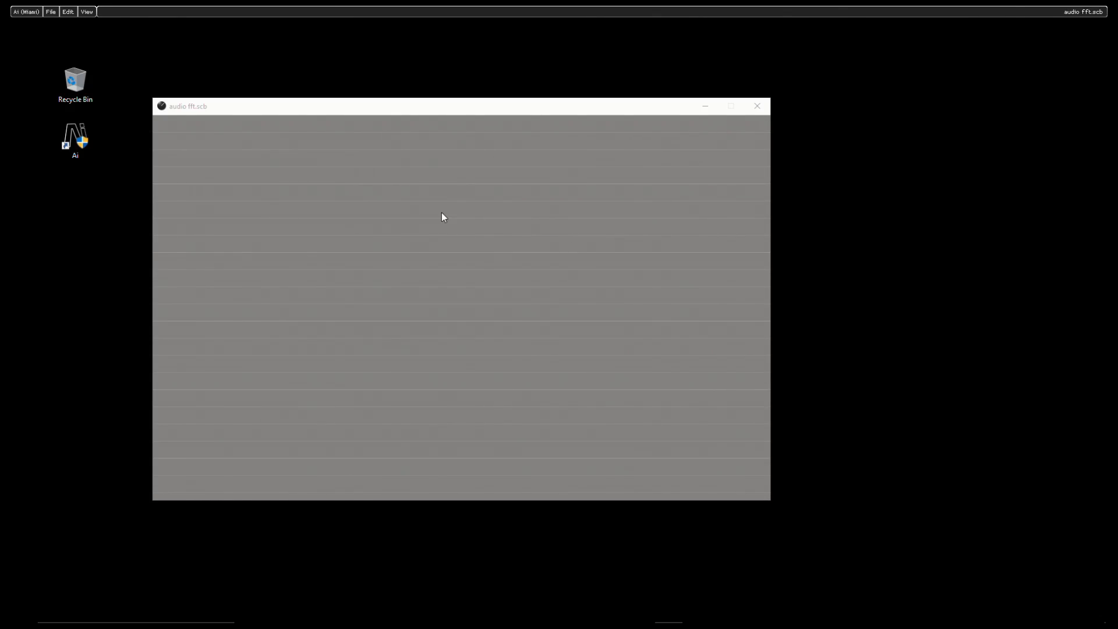
- Insert a Live Audio module from the Import category and place it in the middle of the patch
right_click(344, 205)
click(373, 210)
mouse_move(393, 348)
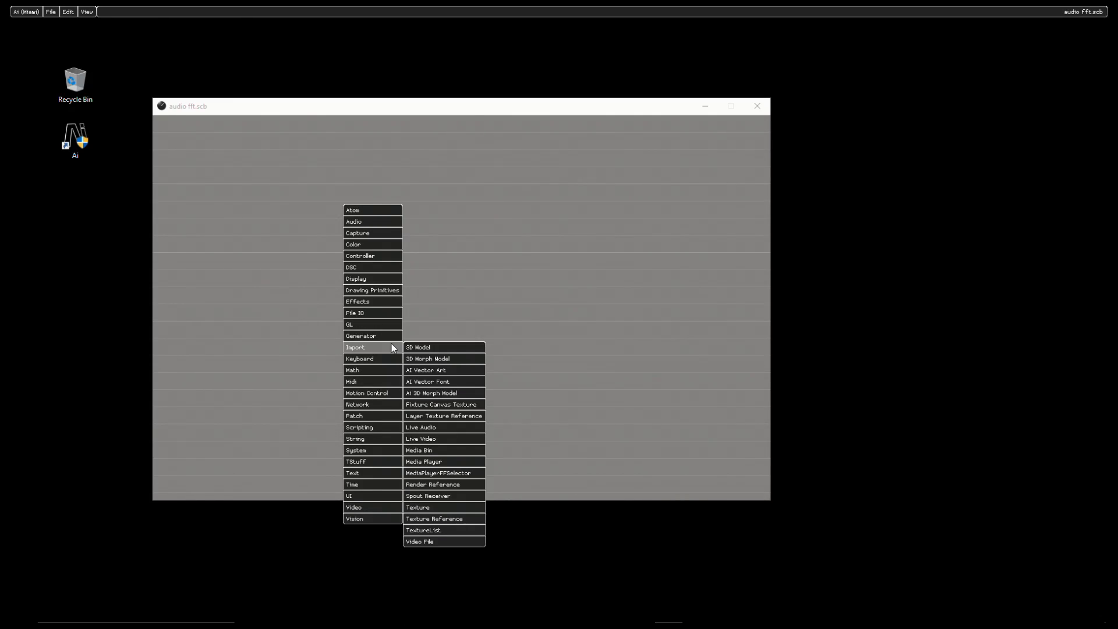
click(446, 428)
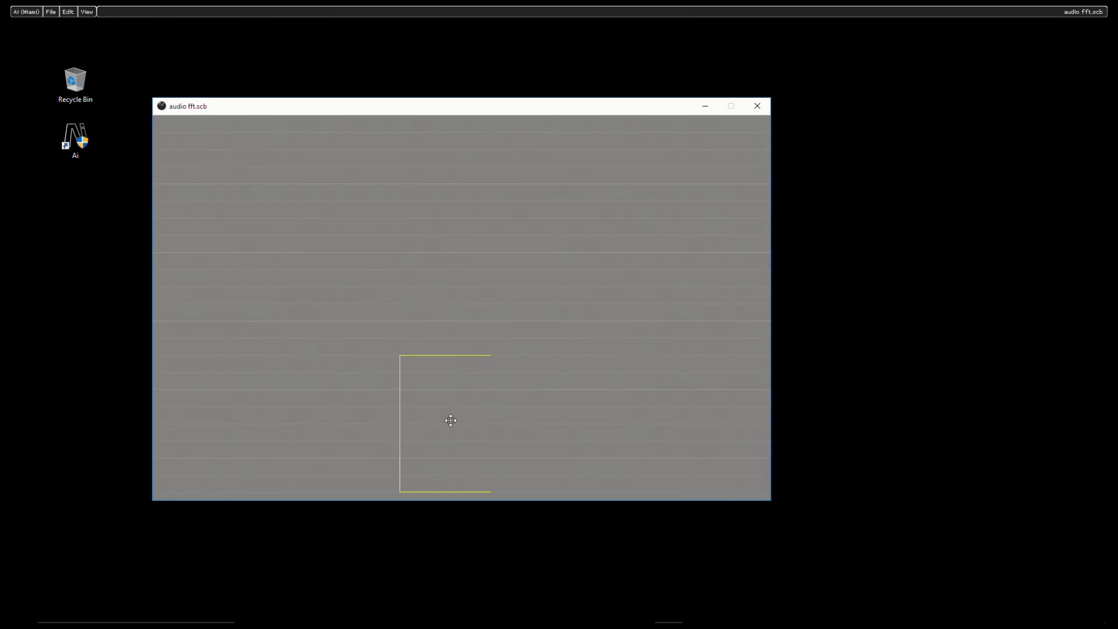
click(448, 276)
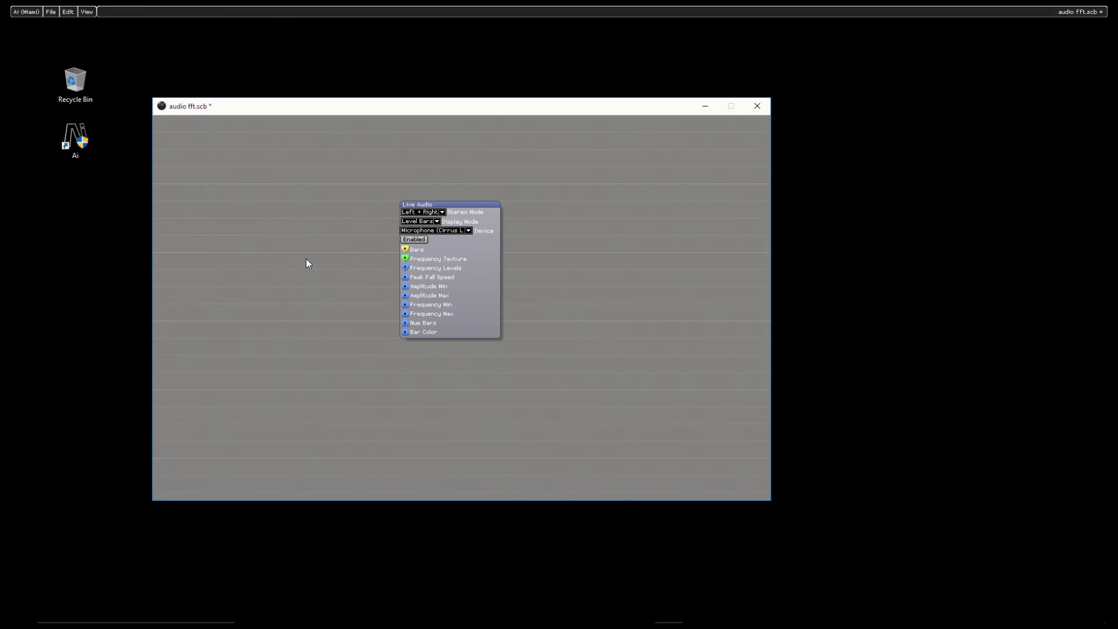
- Insert a Constant module from the Controller category, placed to the left of the Live Audio module
right_click(212, 169)
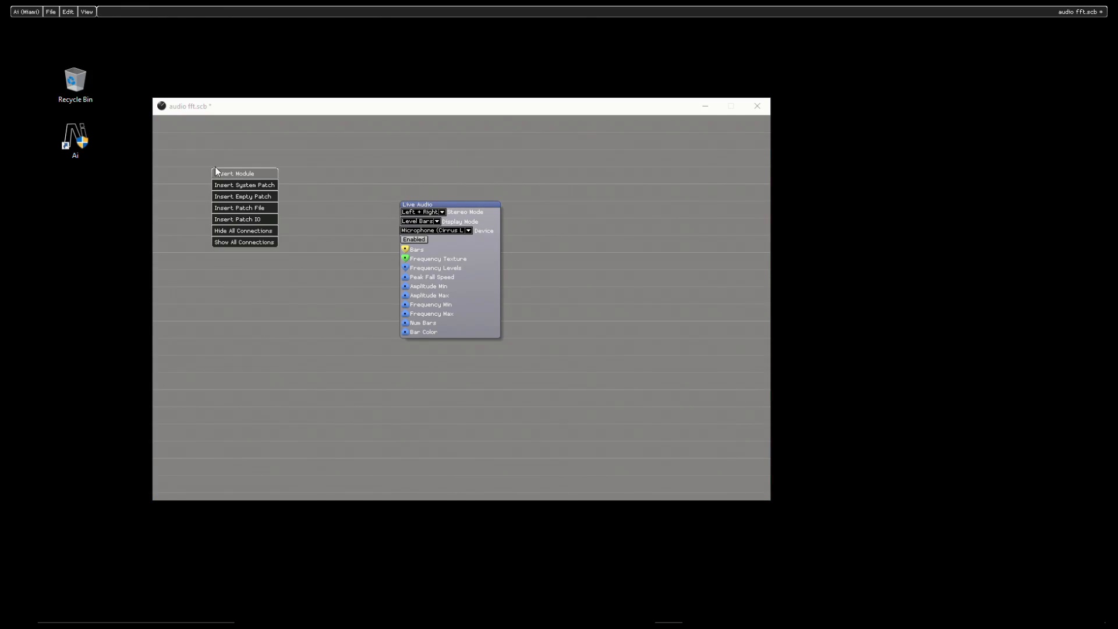
click(256, 170)
mouse_move(250, 218)
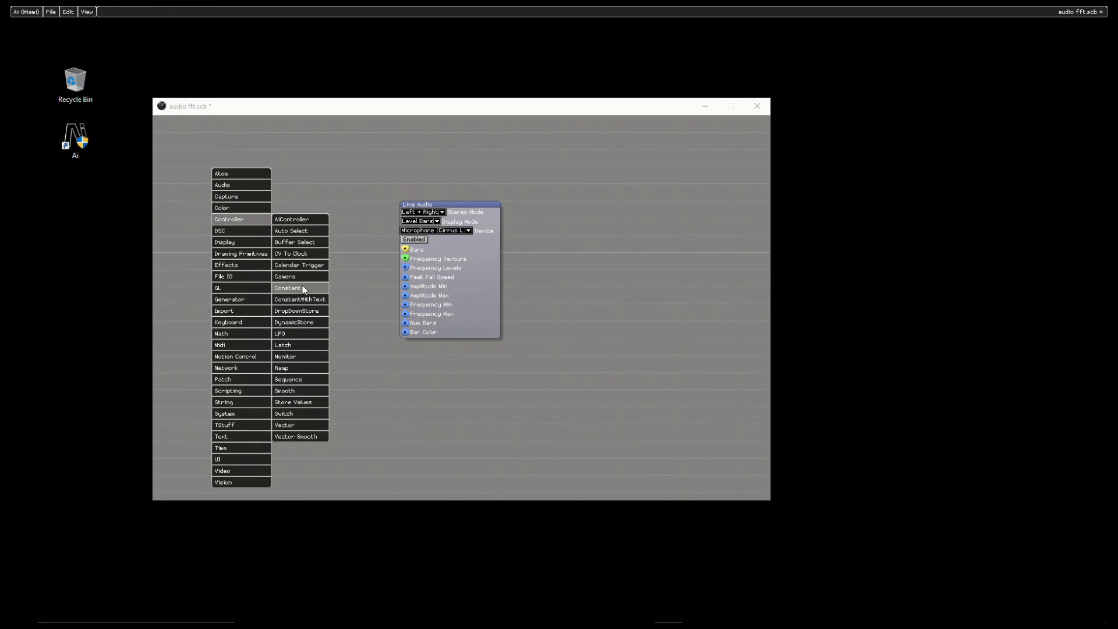
click(305, 286)
- Load the HSlider alternate skin on the Constant module and duplicate it into a column of eight Constants
right_click(248, 195)
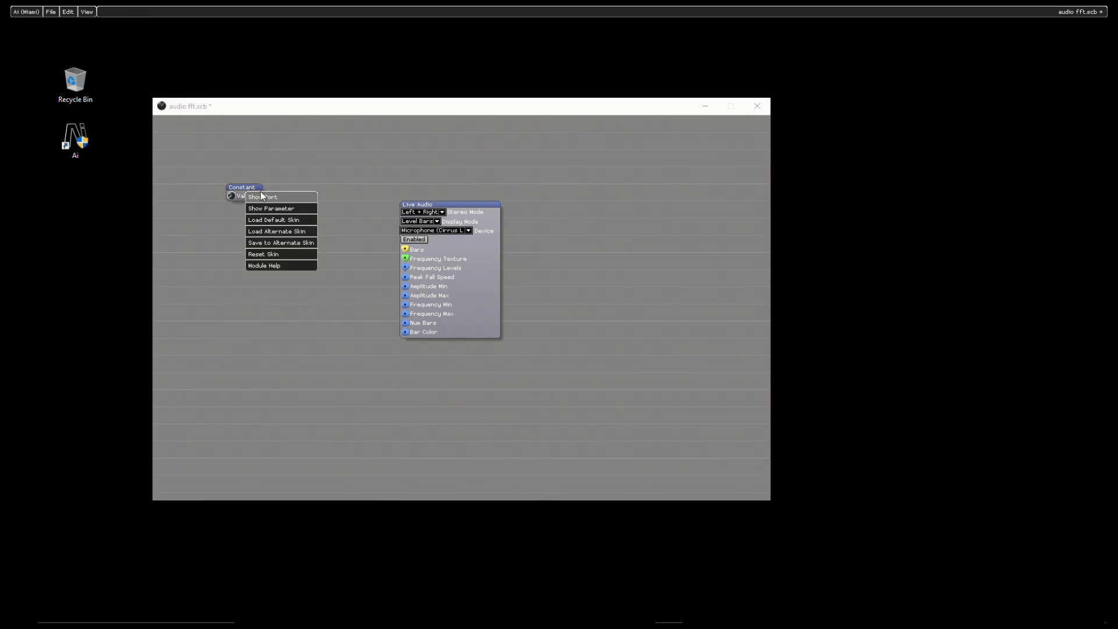
click(295, 230)
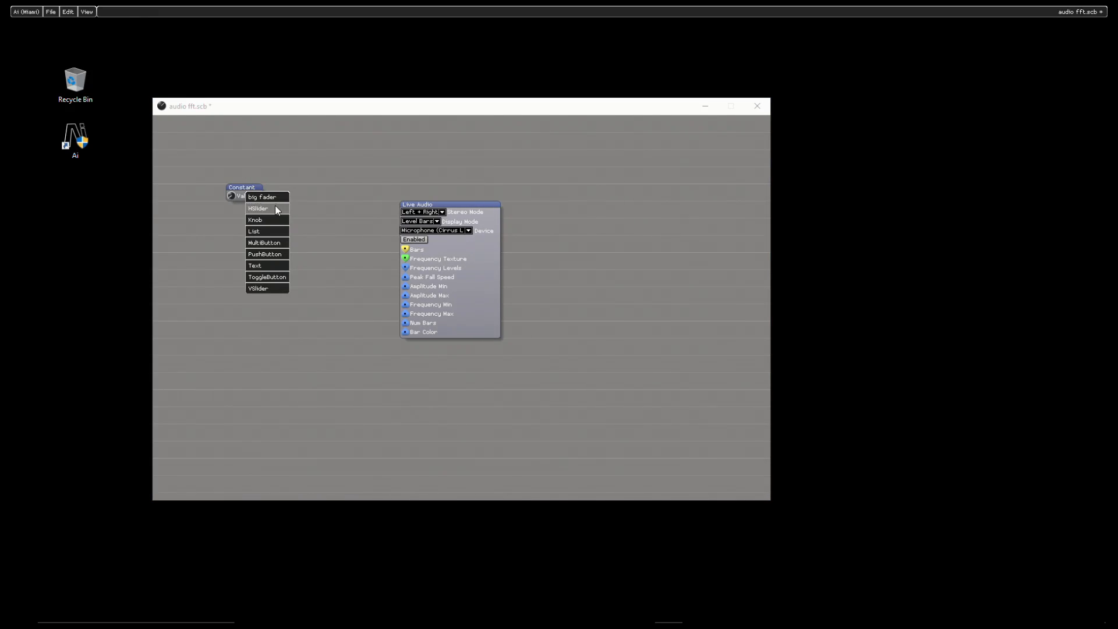
click(279, 208)
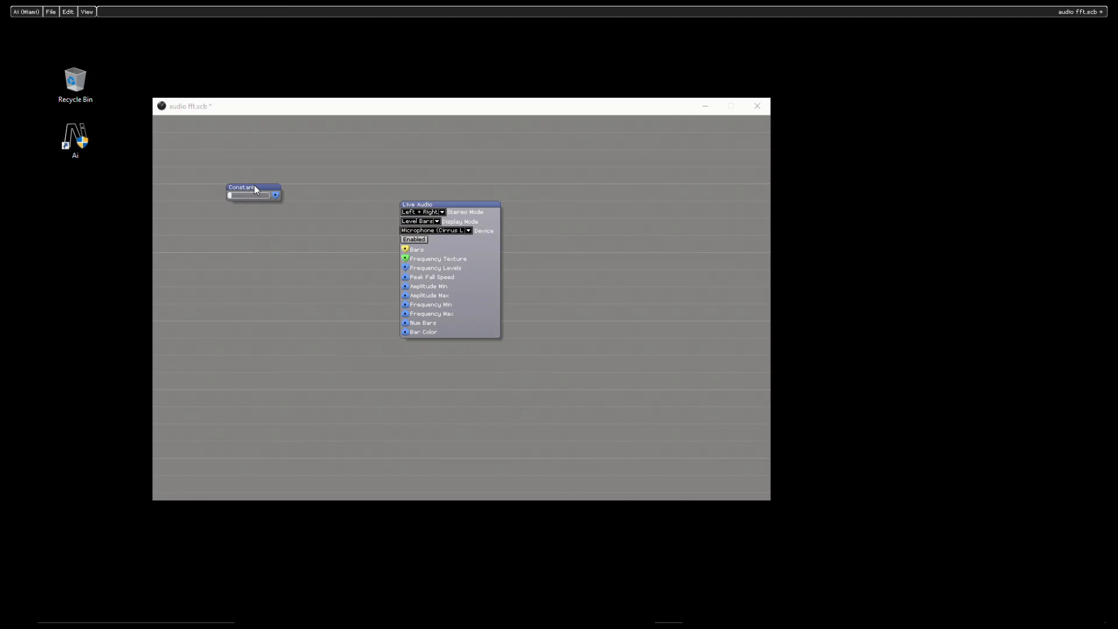
ctrl+drag(256, 187, 255, 333)
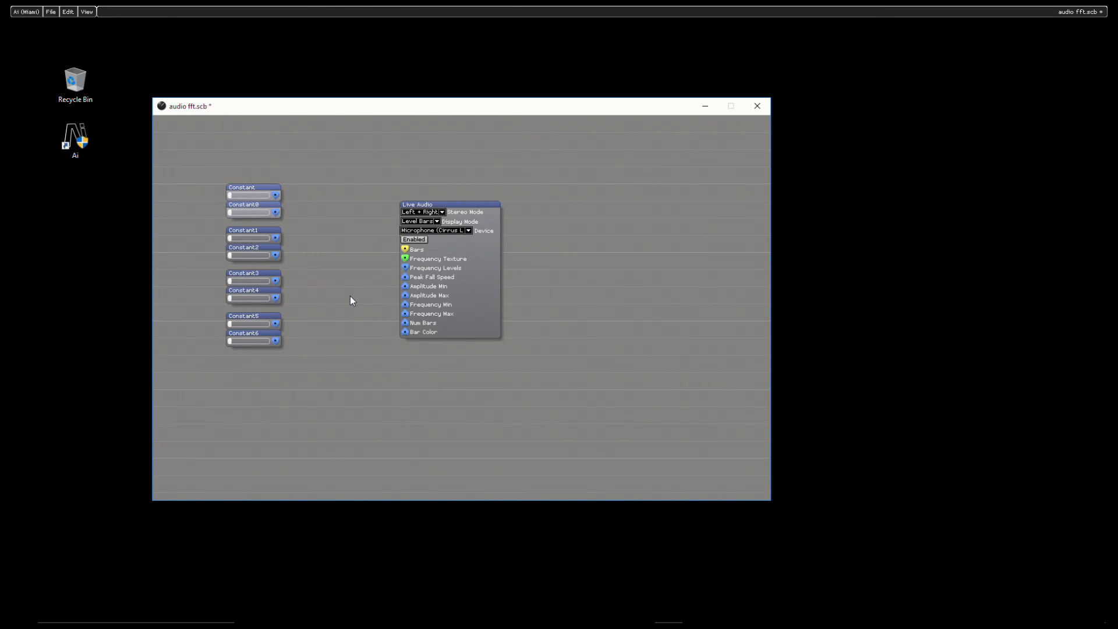
- Insert a GL Window module below the Live Audio module and connect it to the Bars output
right_click(551, 158)
click(595, 163)
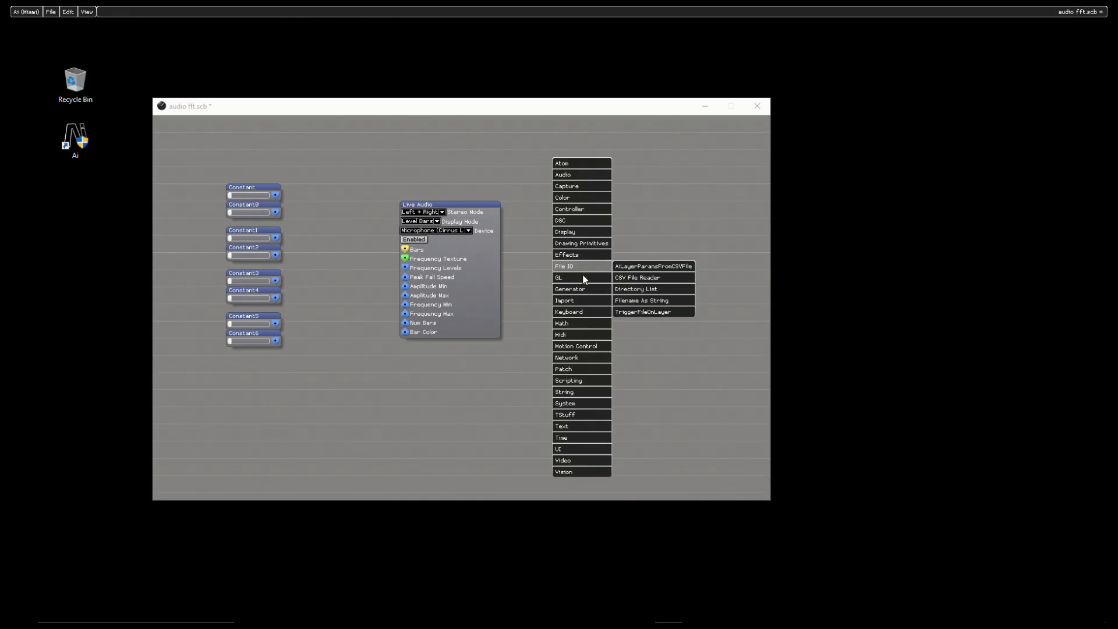
mouse_move(577, 278)
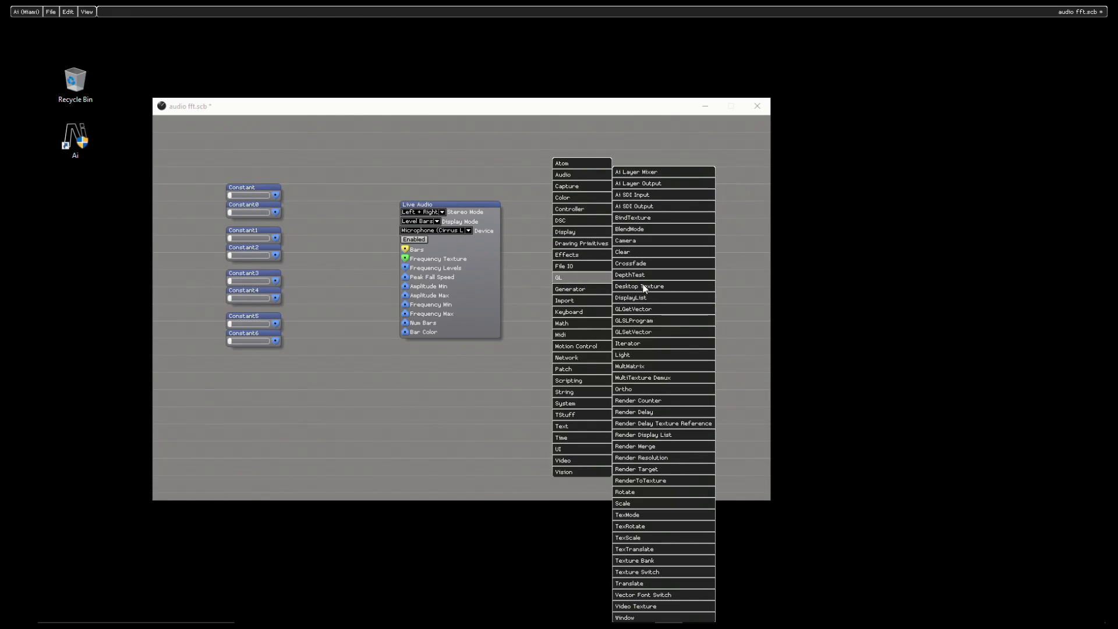
click(664, 618)
click(418, 361)
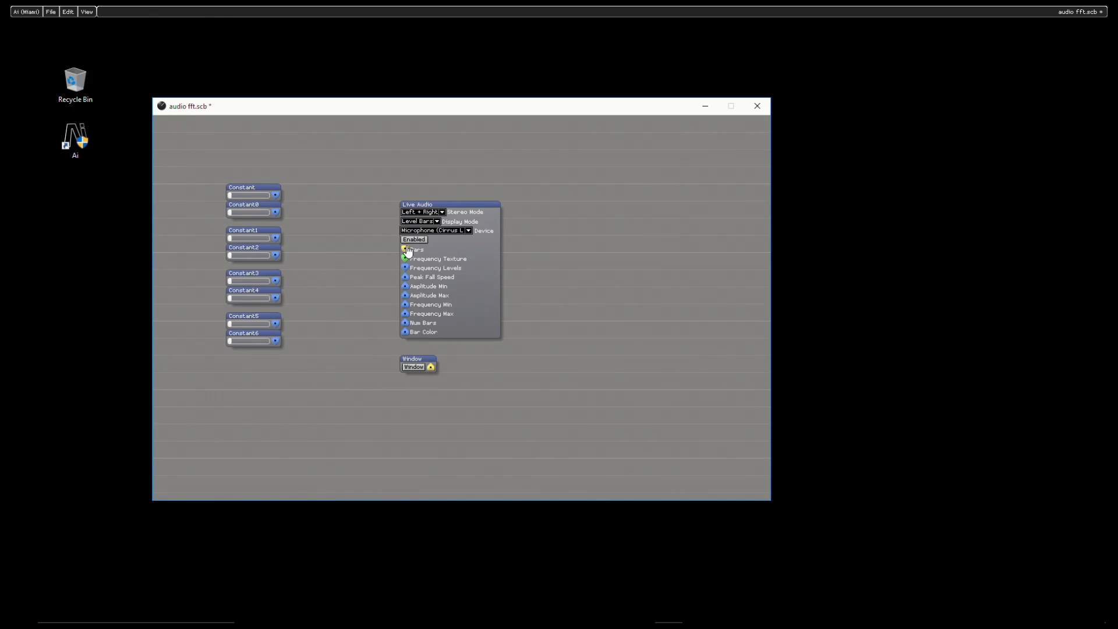
drag(406, 249, 431, 368)
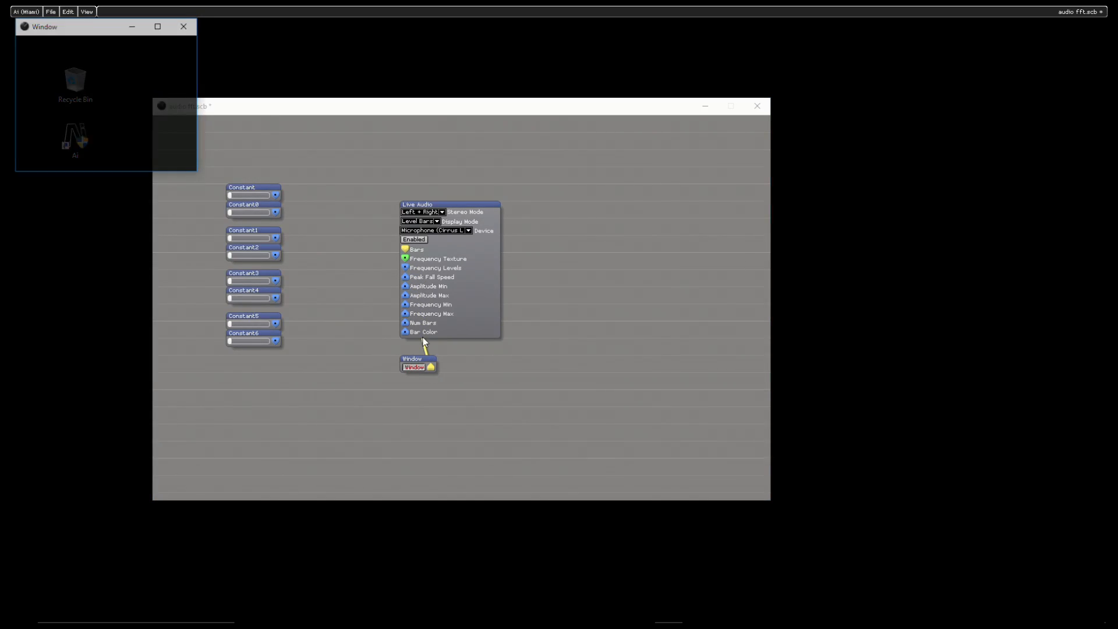
- Place the output window beside the patch editor, clear of it, and widen it
drag(71, 27, 890, 155)
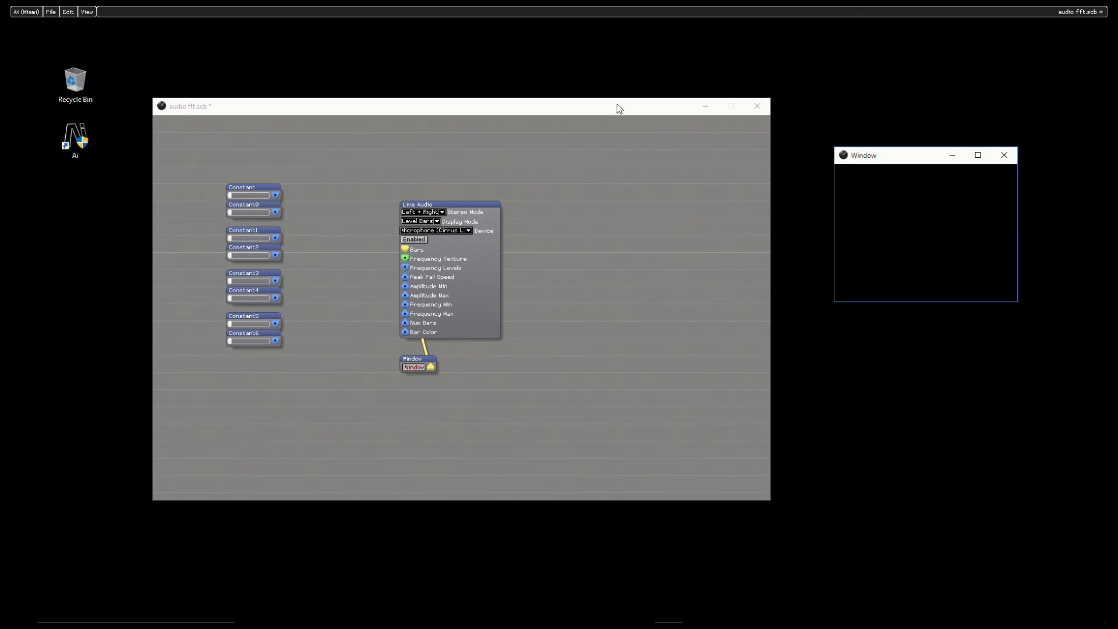
drag(619, 109, 581, 109)
drag(833, 205, 746, 214)
click(1025, 231)
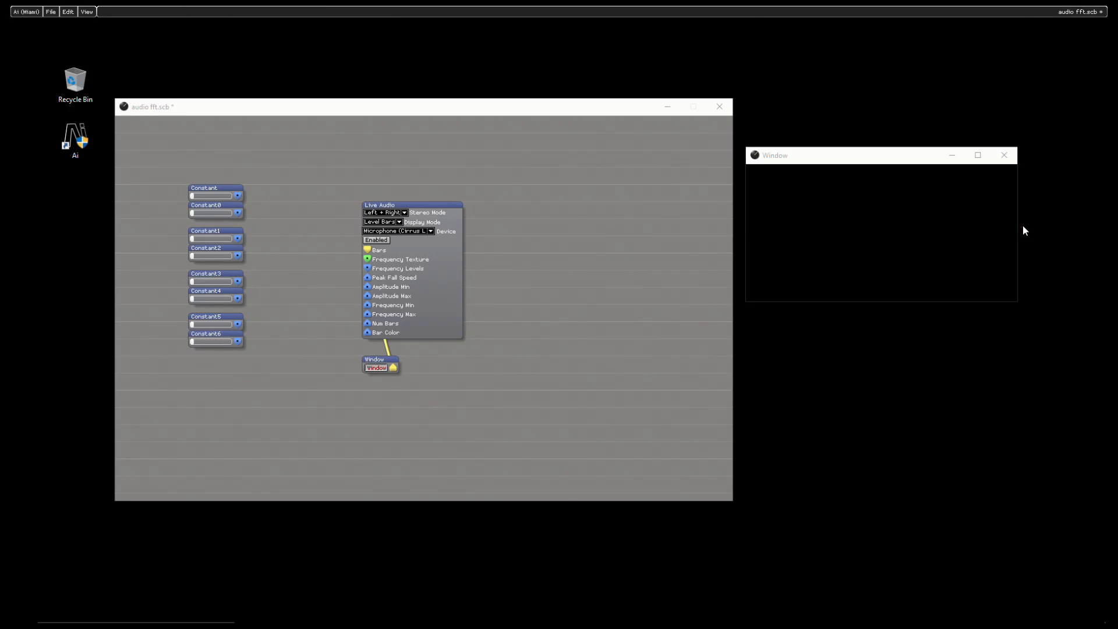
drag(1017, 226, 1086, 225)
drag(898, 159, 896, 70)
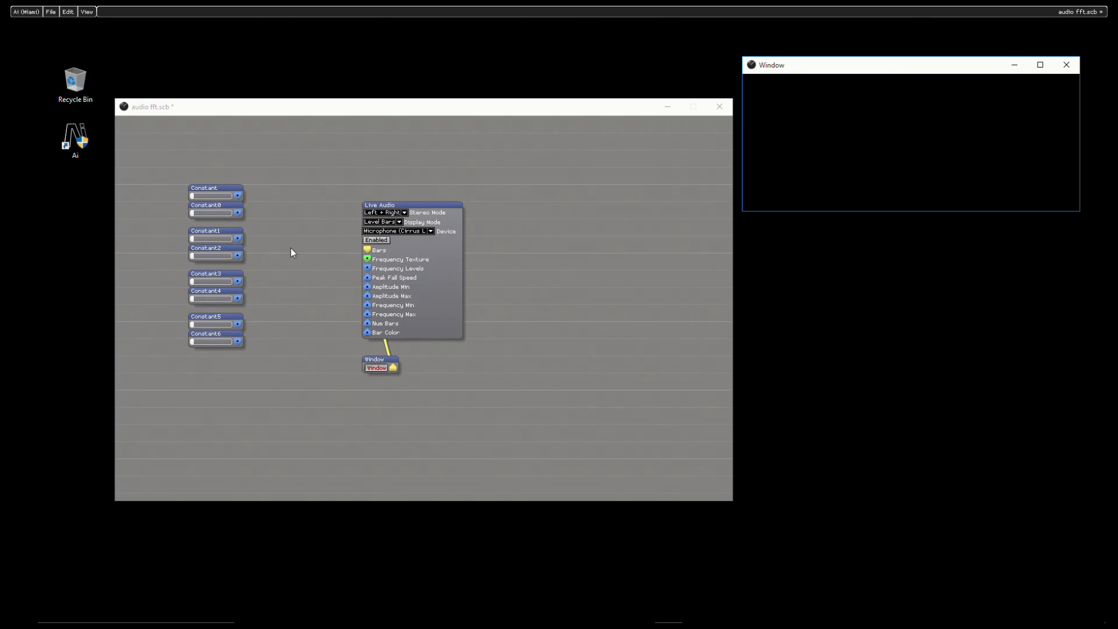
- Connect three Constants to the Live Audio inputs Peak Fall Speed, Amplitude Min and Amplitude Max, moving each next to the module
drag(238, 199, 368, 278)
drag(227, 187, 317, 240)
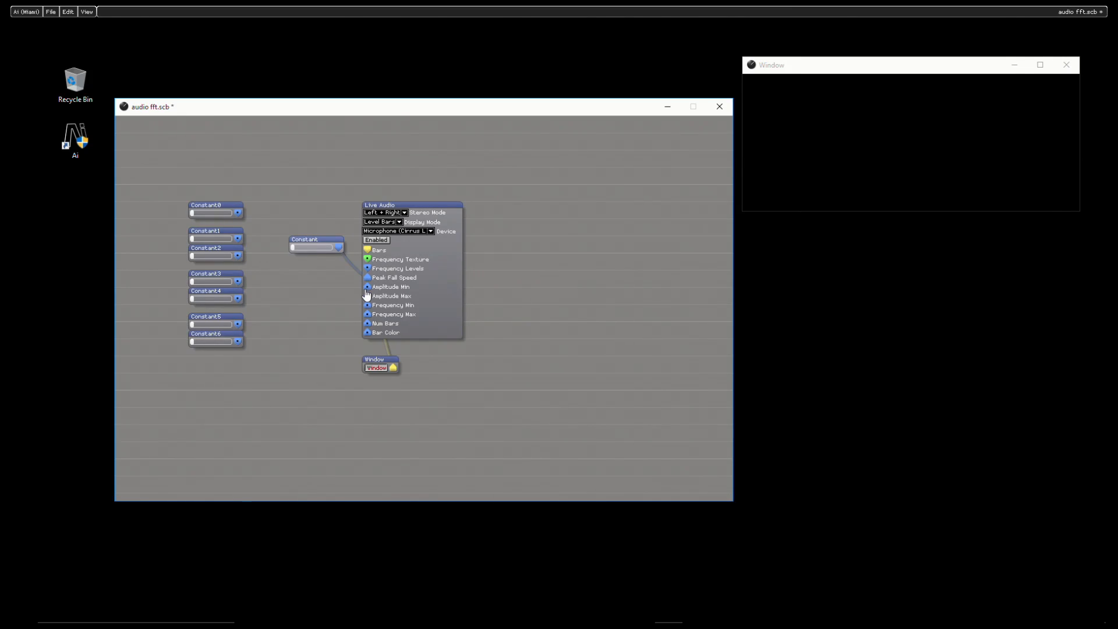
drag(368, 289, 315, 271)
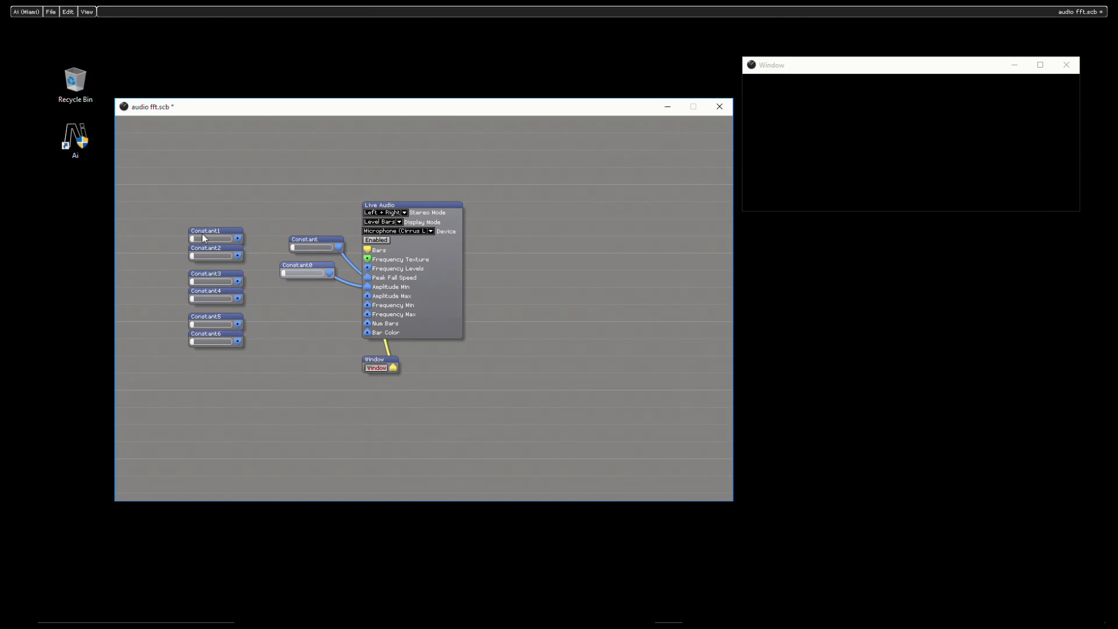
drag(215, 231, 367, 299)
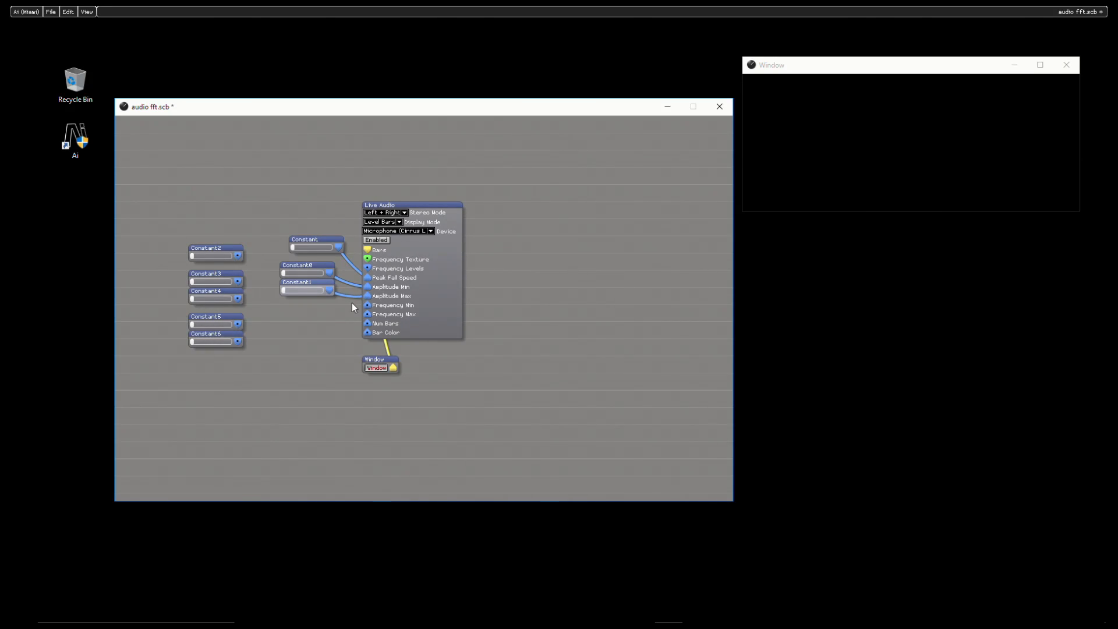
- Connect three more Constants to Frequency Min, Frequency Max and Num Bars, and line up the connected Constants in one column beside Live Audio
mouse_move(367, 306)
mouse_down()
mouse_move(323, 311)
mouse_move(239, 294)
mouse_move(239, 284)
mouse_move(238, 299)
mouse_move(367, 315)
mouse_up()
drag(251, 275, 325, 314)
click(288, 386)
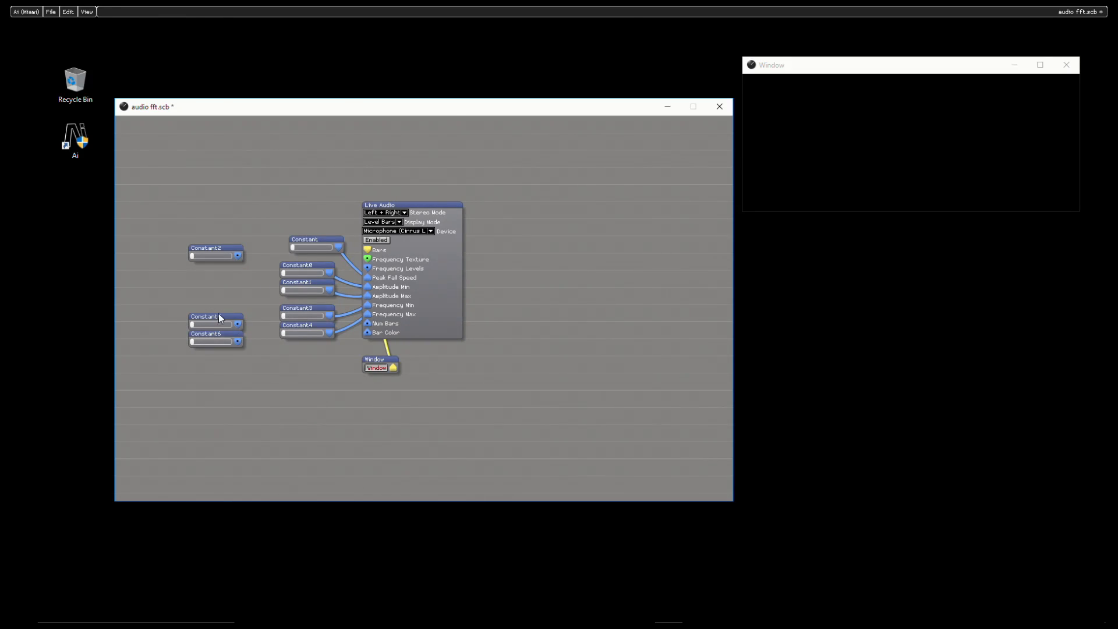
drag(219, 316, 368, 325)
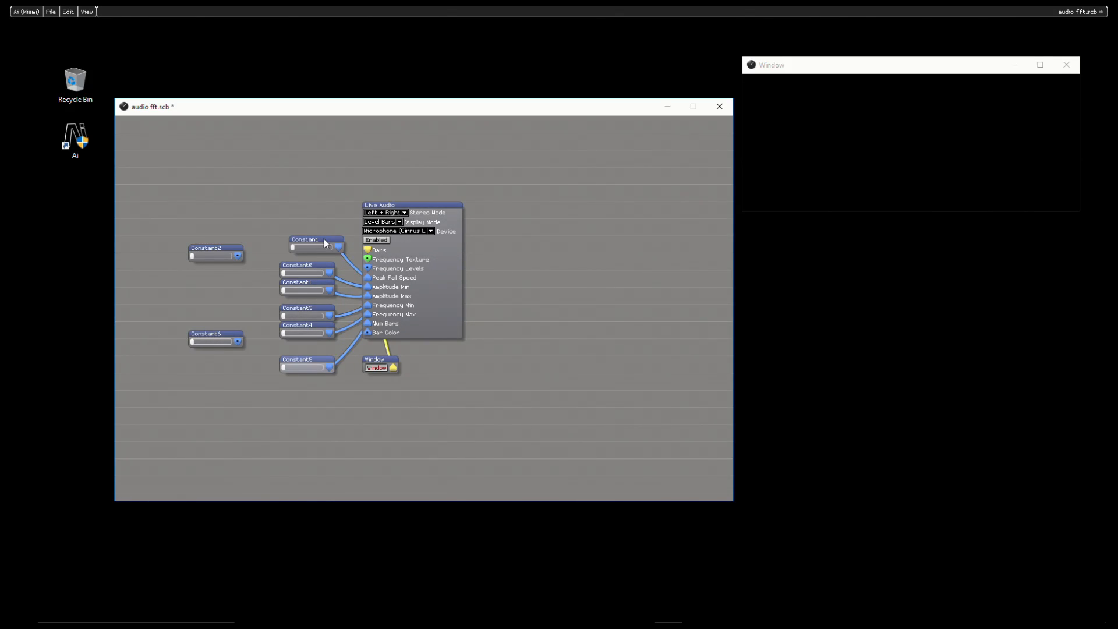
mouse_move(324, 239)
mouse_down()
mouse_move(315, 238)
mouse_move(333, 390)
mouse_up()
drag(316, 307, 319, 247)
- Insert an RGBA color module wired to Live Audio's Bar Color input and raise its brightness to maximum
right_click(262, 393)
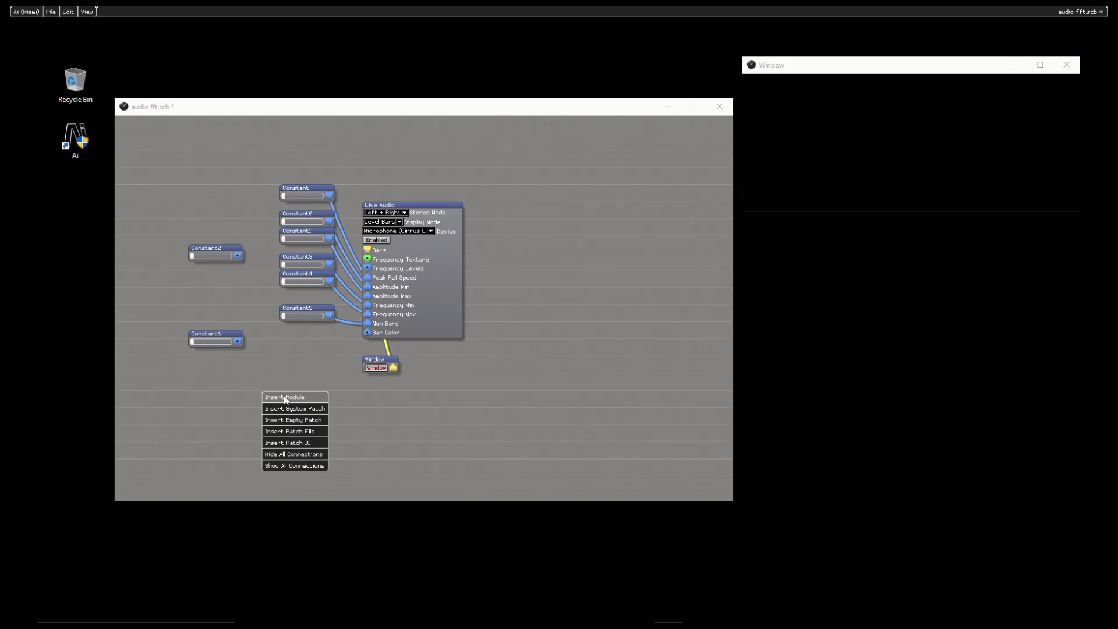
click(284, 396)
mouse_move(313, 343)
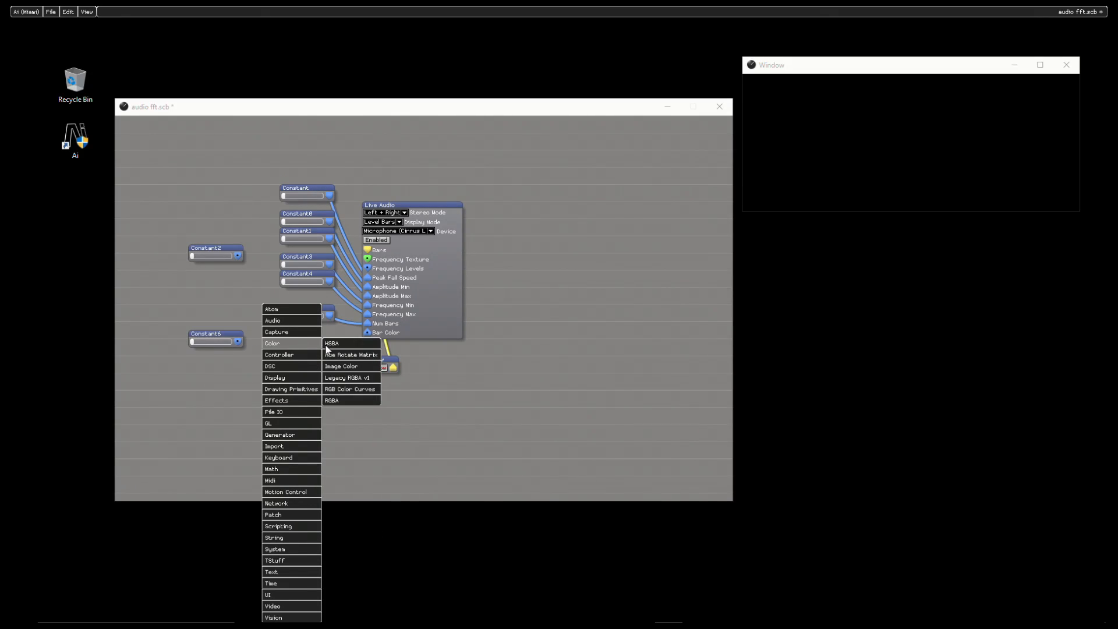
click(343, 400)
click(290, 411)
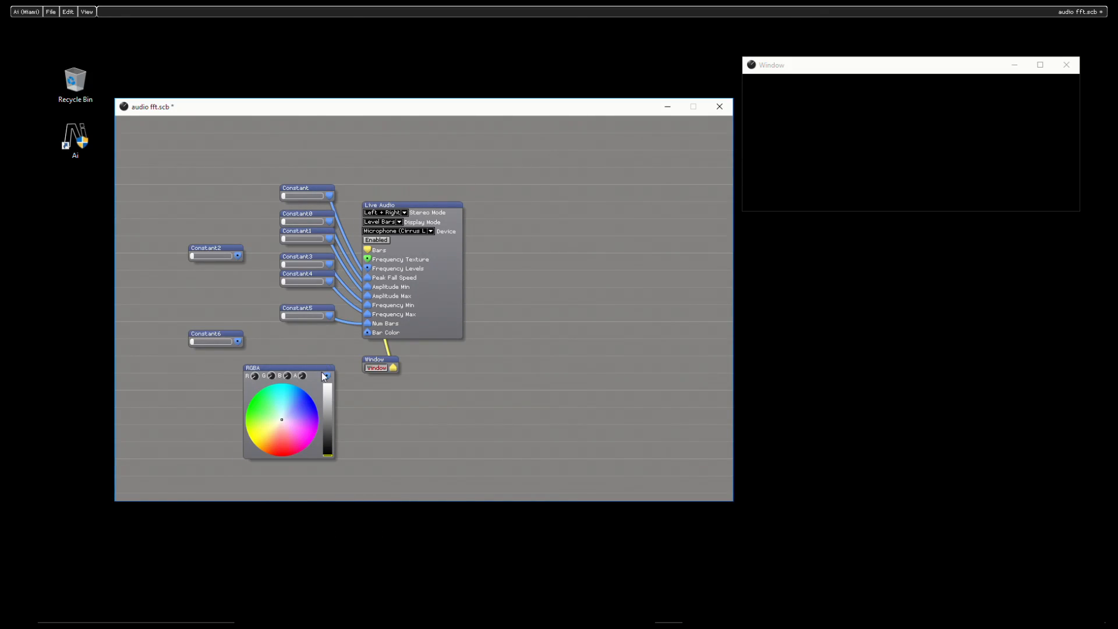
drag(325, 376, 368, 332)
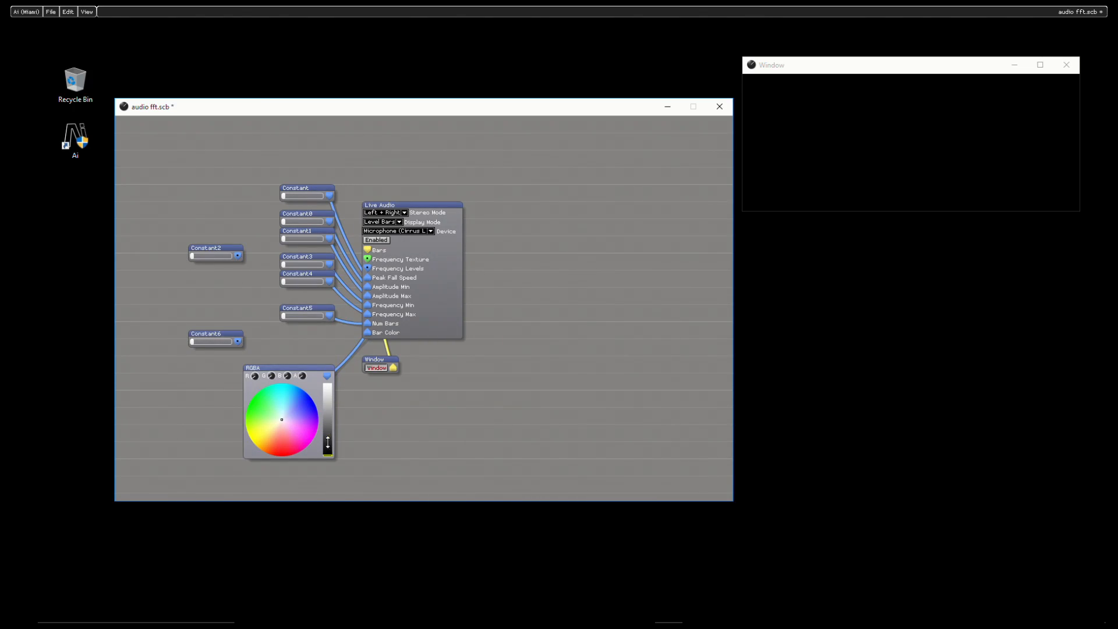
drag(328, 443, 328, 383)
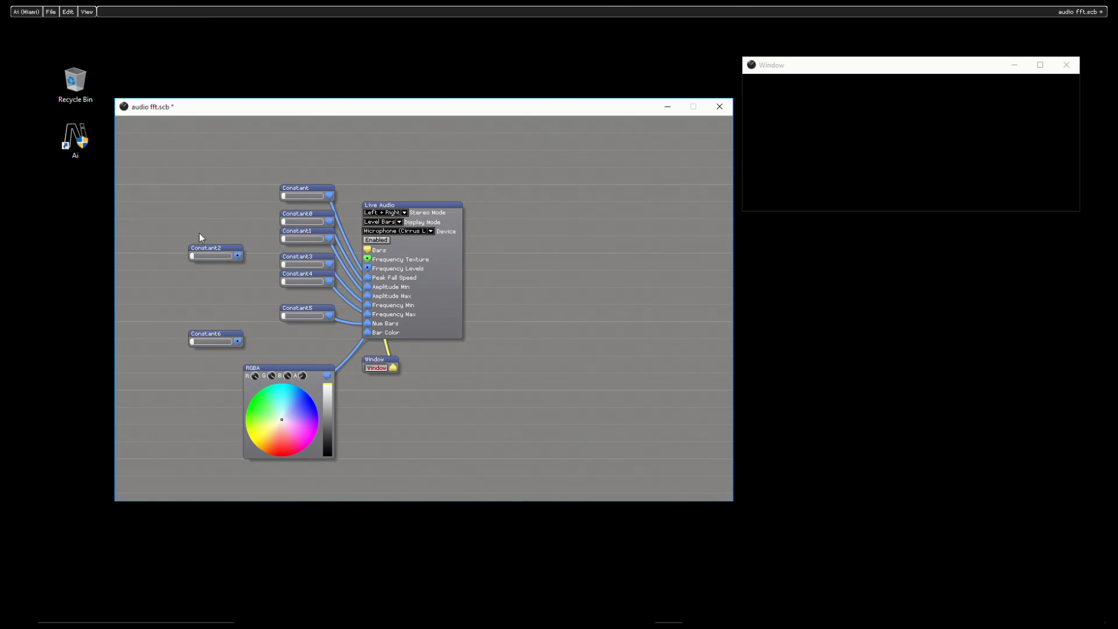
- Delete the two unconnected Constants, Constant2 and Constant6, and shift the Live Audio module slightly up
drag(166, 221, 212, 360)
key(Delete)
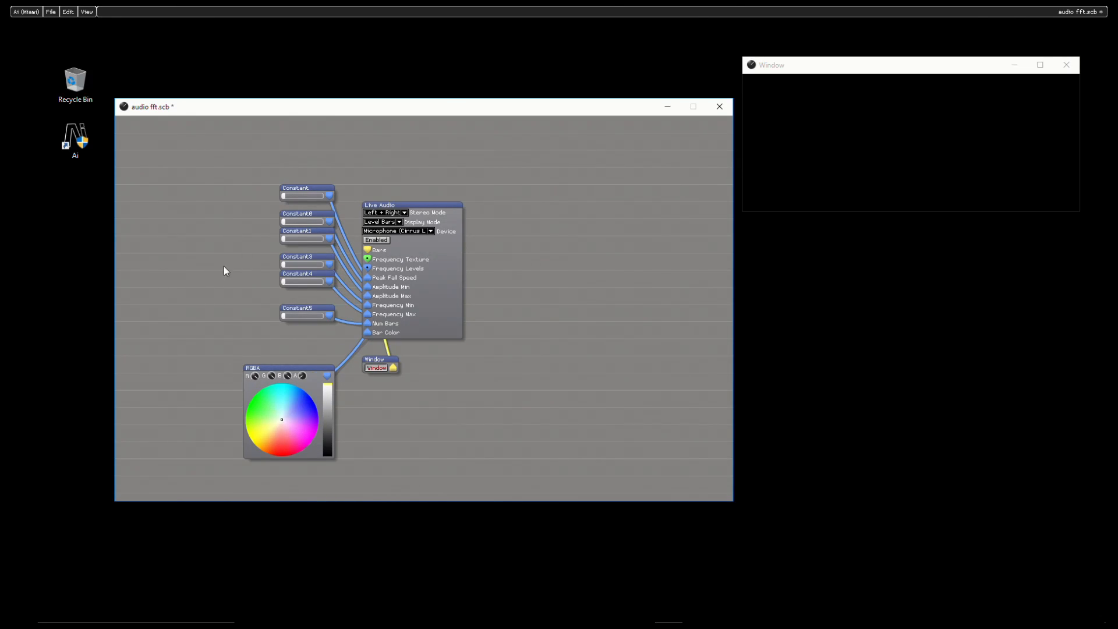
drag(441, 308, 444, 289)
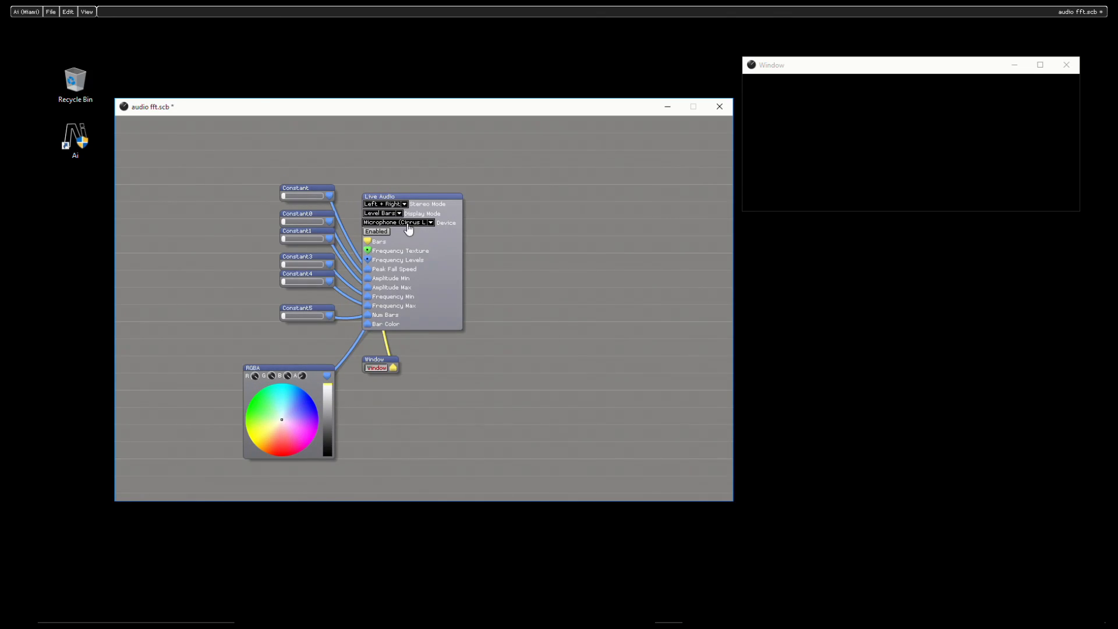
- Review the available Stereo Mode and Display Mode options of the Live Audio module without changing them
click(405, 204)
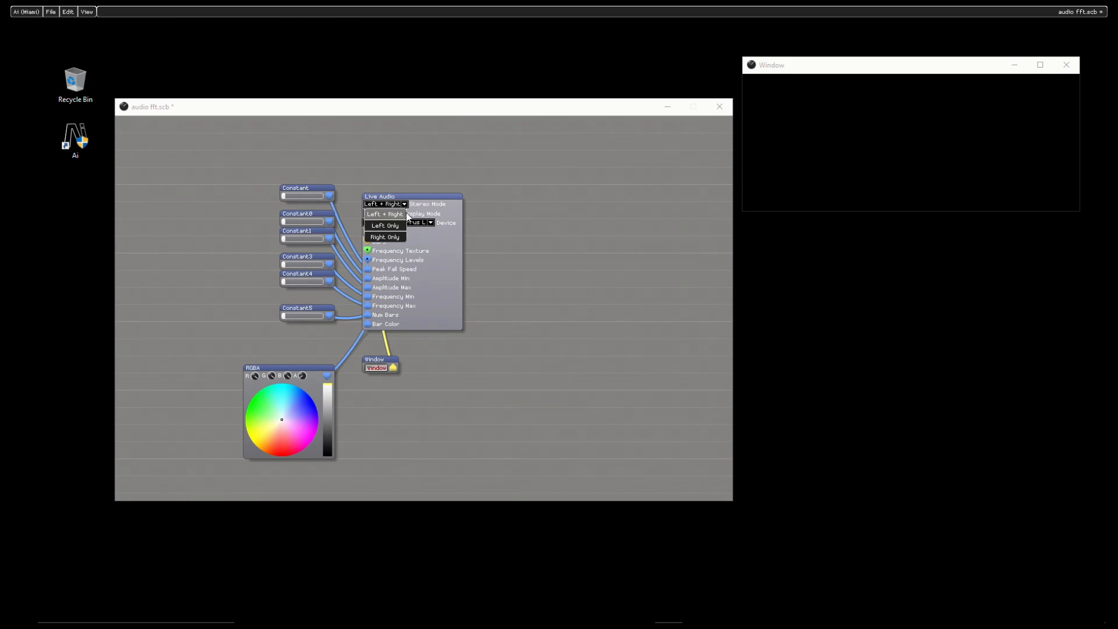
click(438, 170)
click(399, 213)
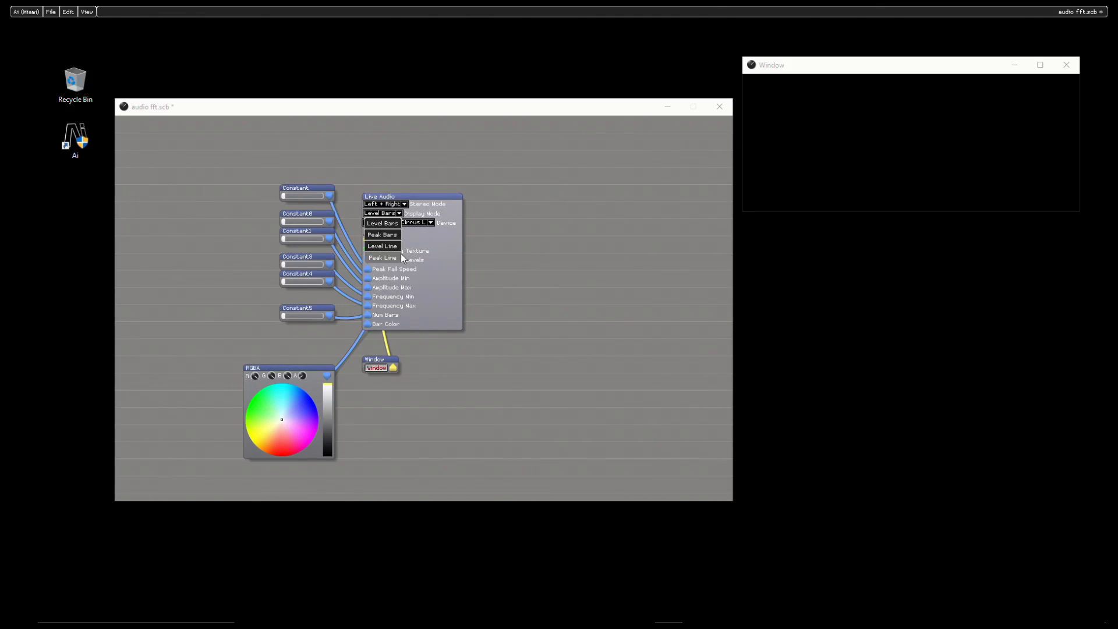
click(527, 190)
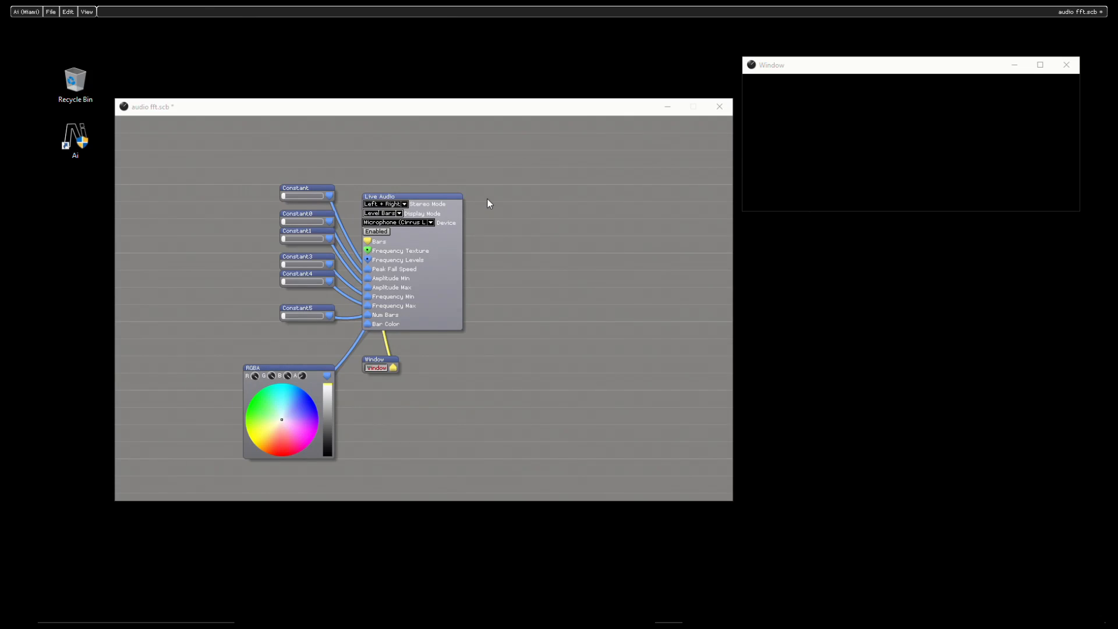
- Select Microphone (Cirrus Logic CS4206B (AB 40)) as the Live Audio device and enable the module
click(431, 225)
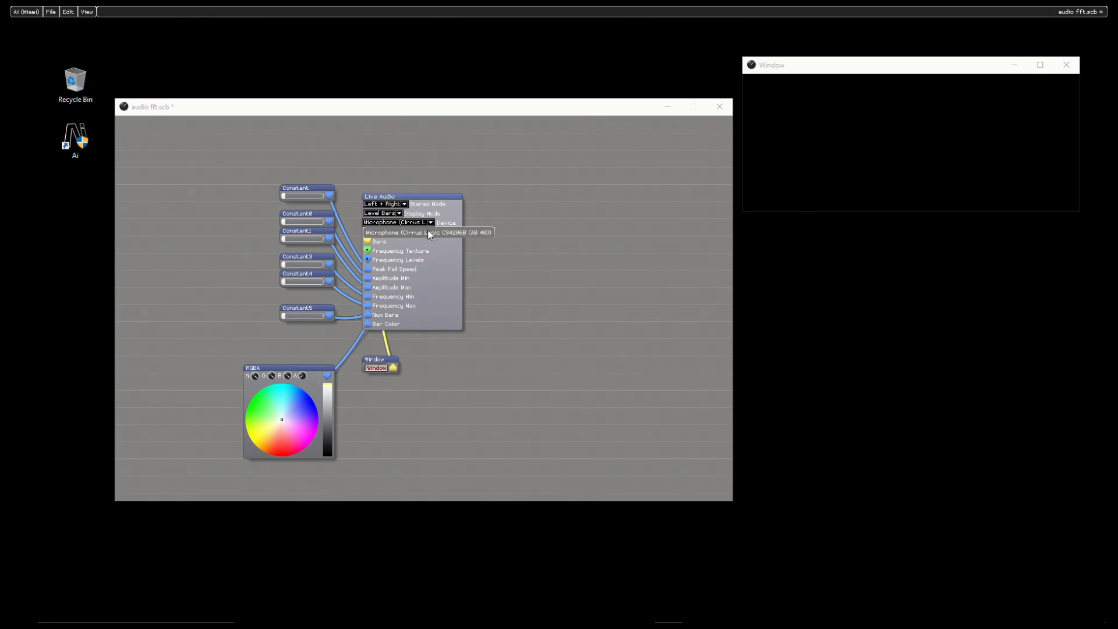
click(430, 234)
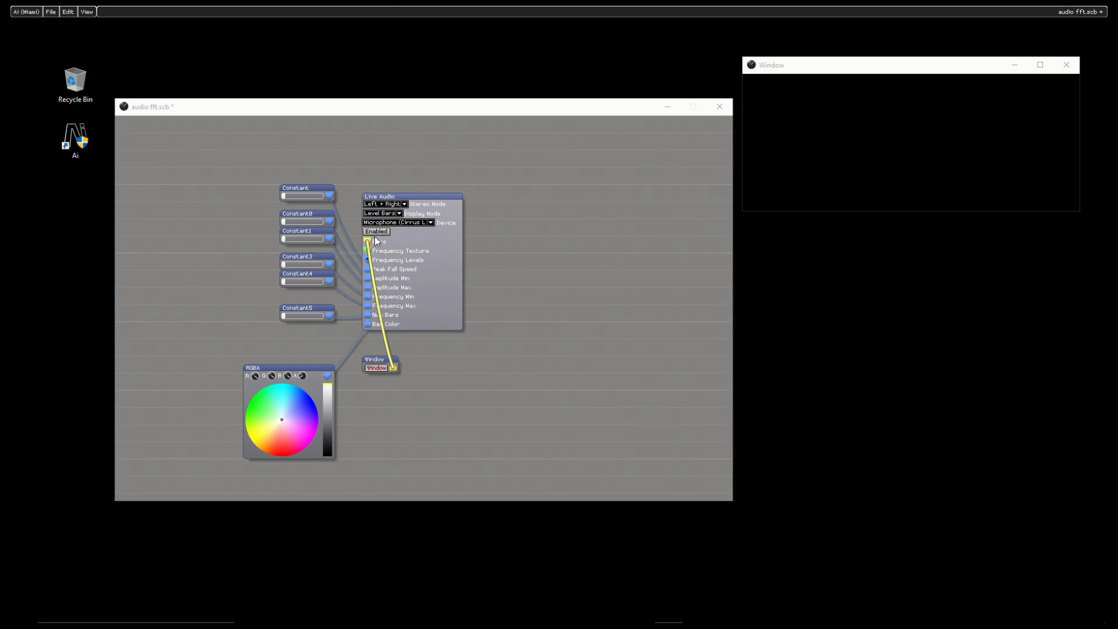
click(382, 233)
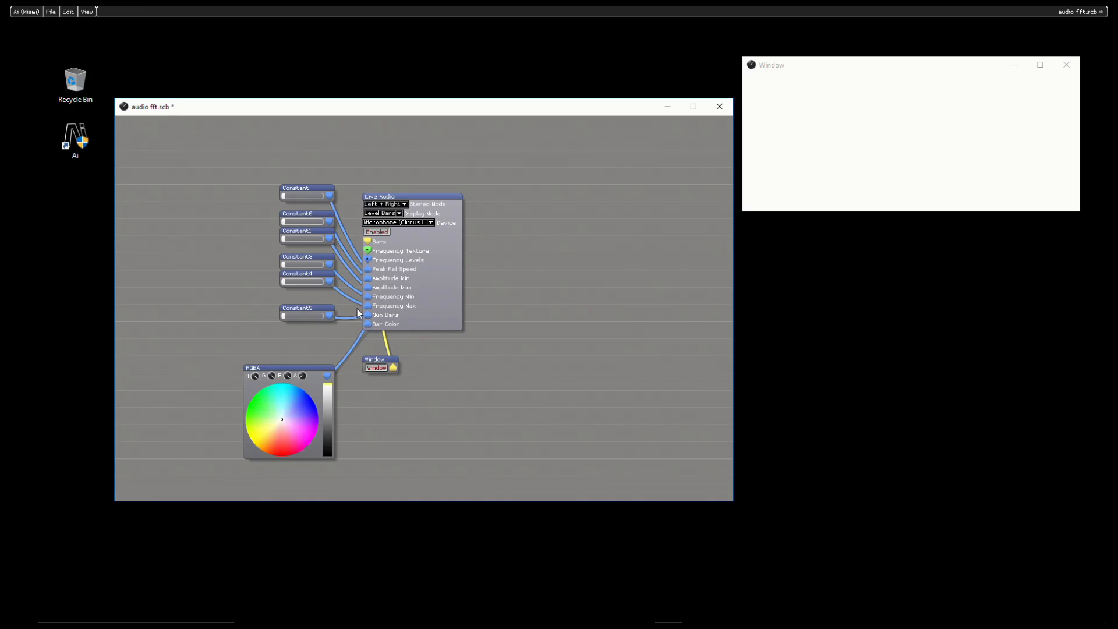
- Raise the Constant sliders feeding Frequency Max and Amplitude Max to their maximum
drag(286, 281, 356, 280)
drag(290, 243, 384, 242)
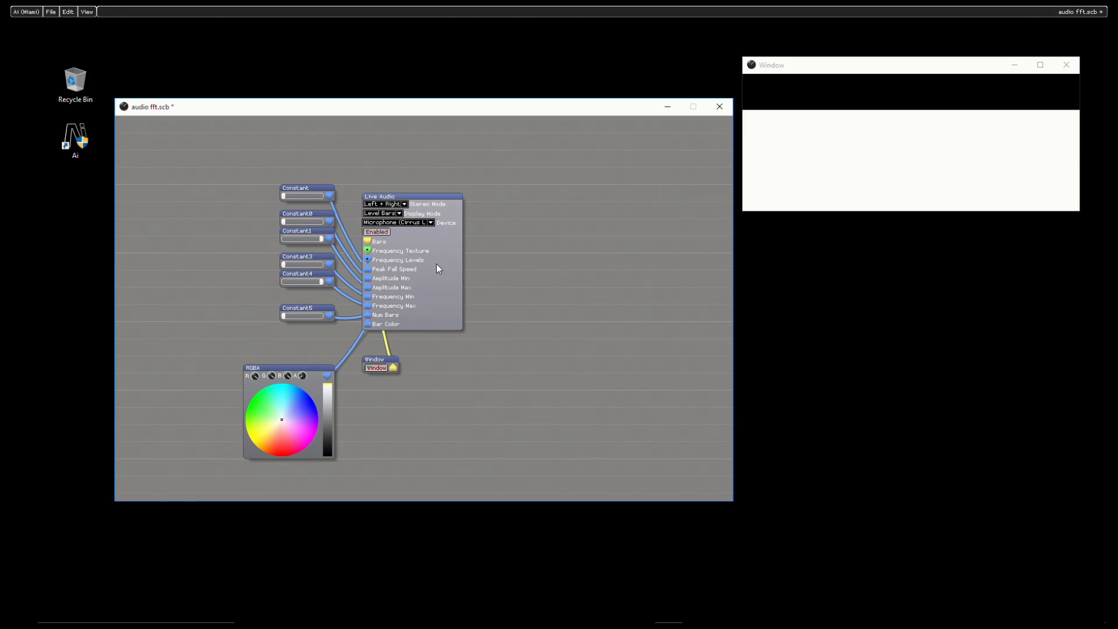
- Raise the Constant slider feeding Num Bars to maximum, and those feeding Peak Fall Speed and Frequency Min to about the middle
drag(288, 316, 322, 315)
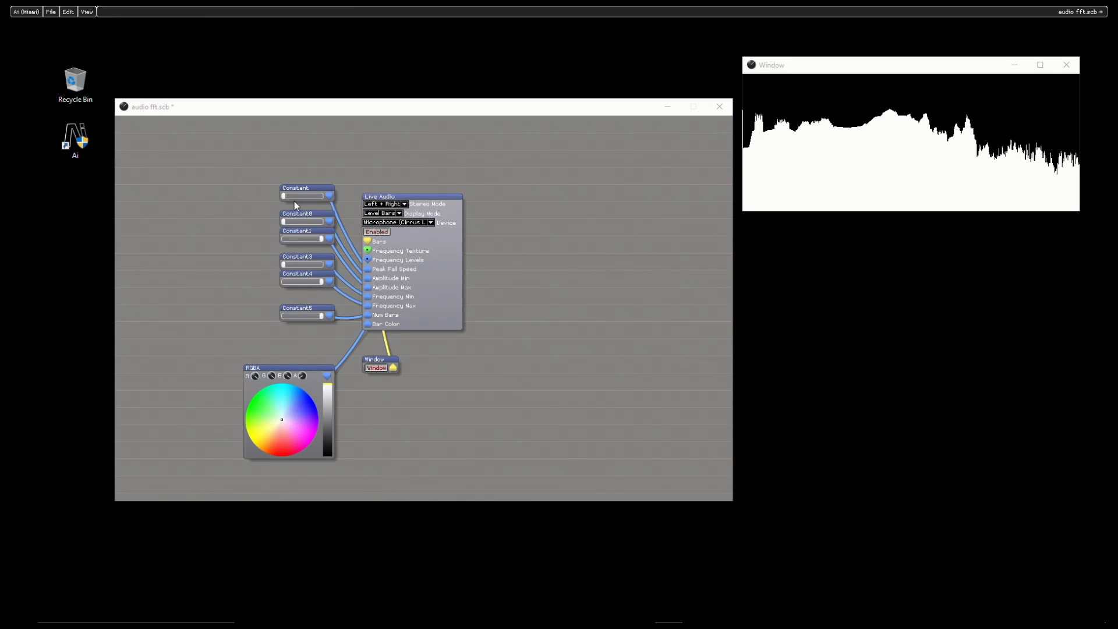
mouse_move(286, 196)
mouse_down()
mouse_move(321, 195)
mouse_move(301, 197)
mouse_up()
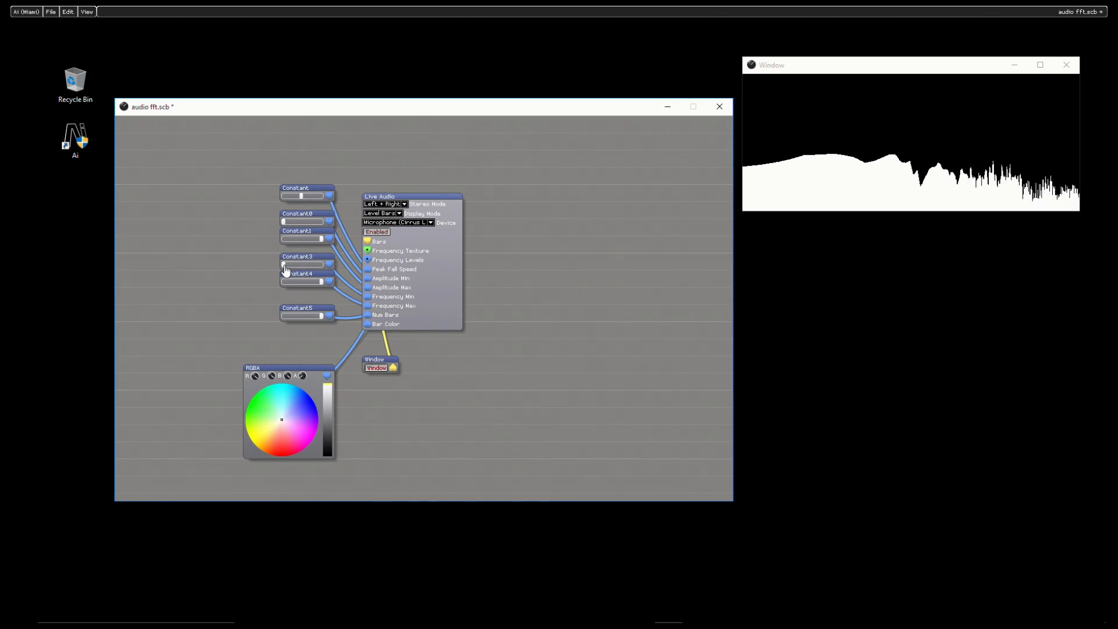
drag(284, 264, 296, 264)
drag(299, 263, 303, 264)
- Set the Num Bars and Peak Fall Speed sliders near minimum, Frequency Min to minimum, Amplitude Min to about a quarter and Amplitude Max to about 0.65
drag(319, 316, 283, 306)
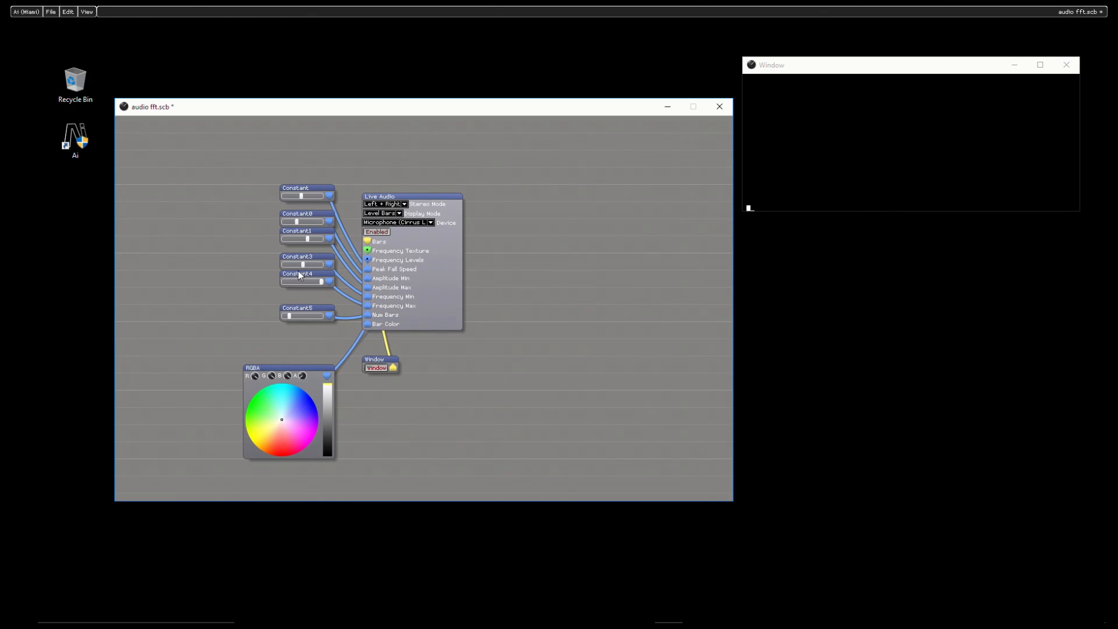
drag(303, 264, 285, 263)
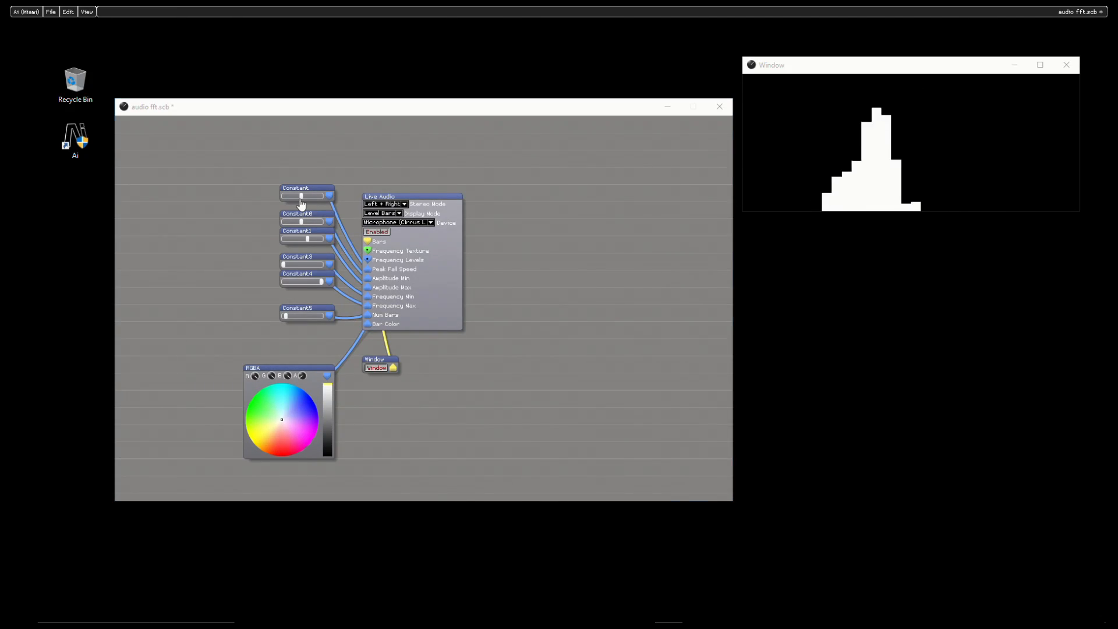
drag(301, 201, 293, 198)
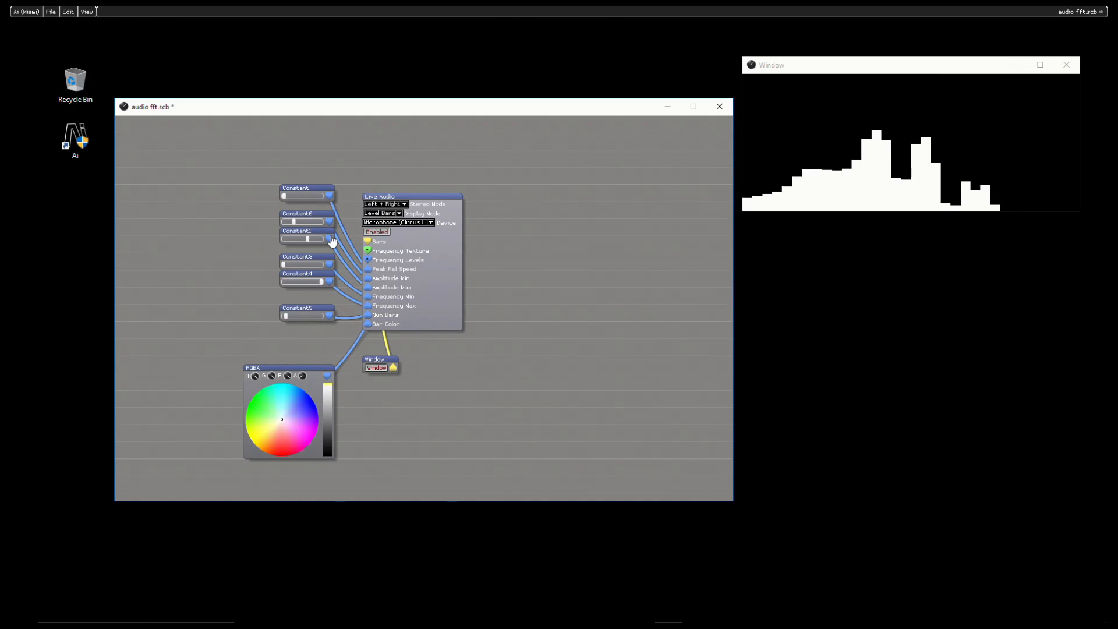
mouse_move(332, 241)
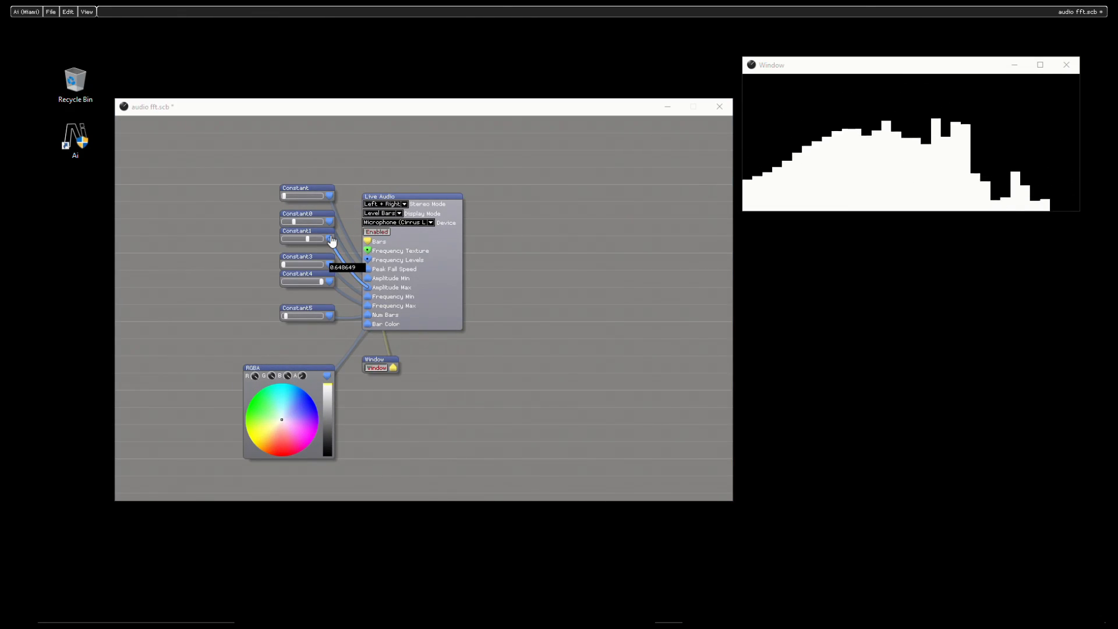
- Try the Level Line and Peak Bars display modes on Live Audio and settle on Peak Line
click(398, 215)
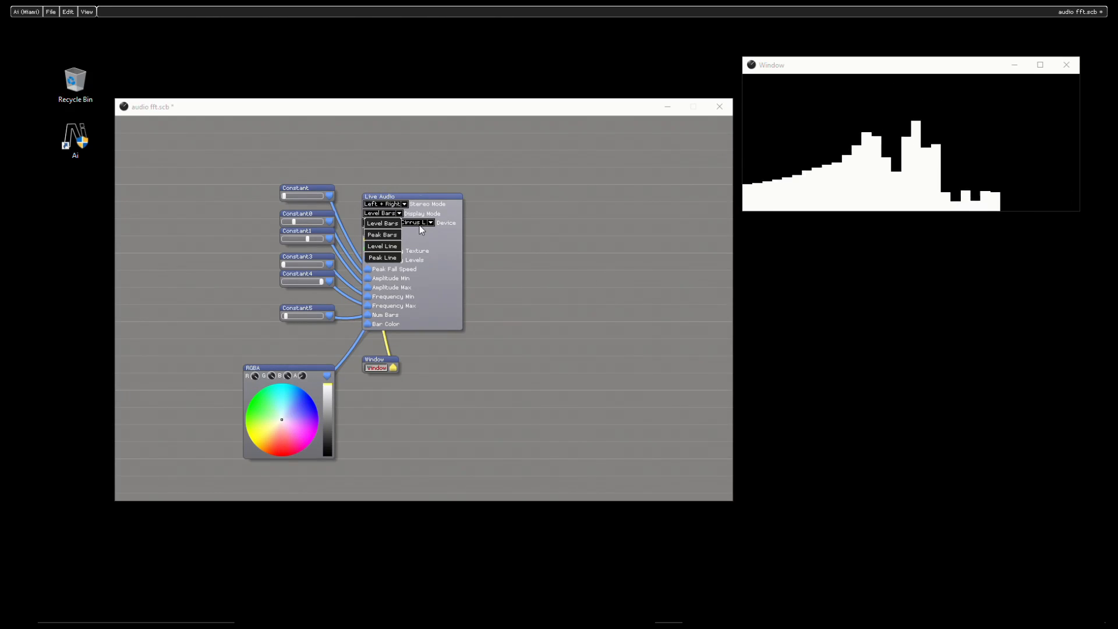
click(394, 248)
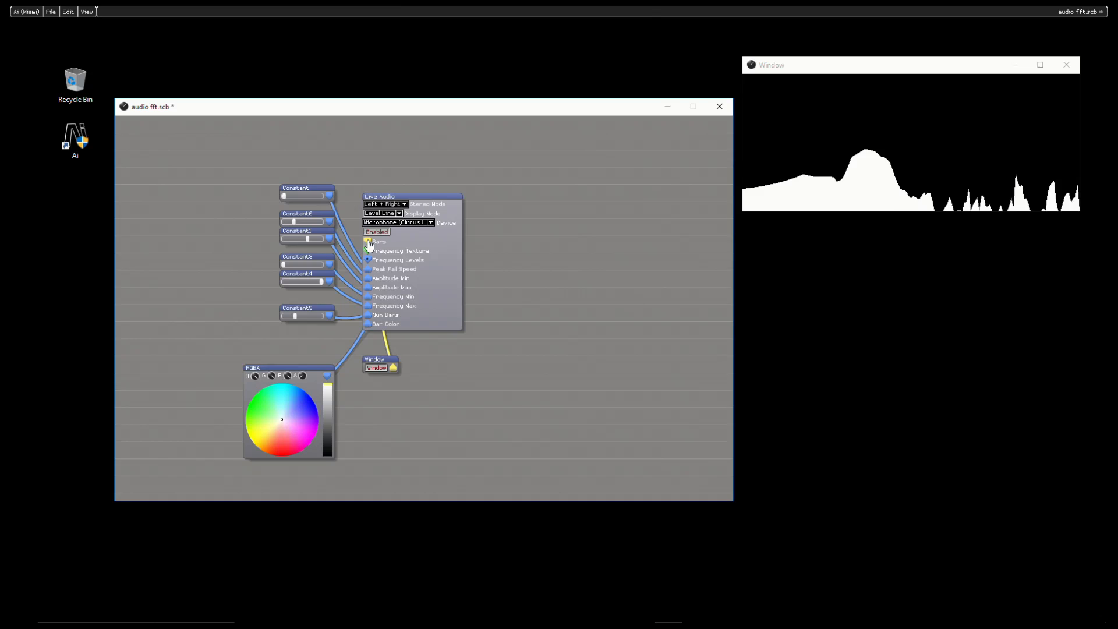
click(388, 215)
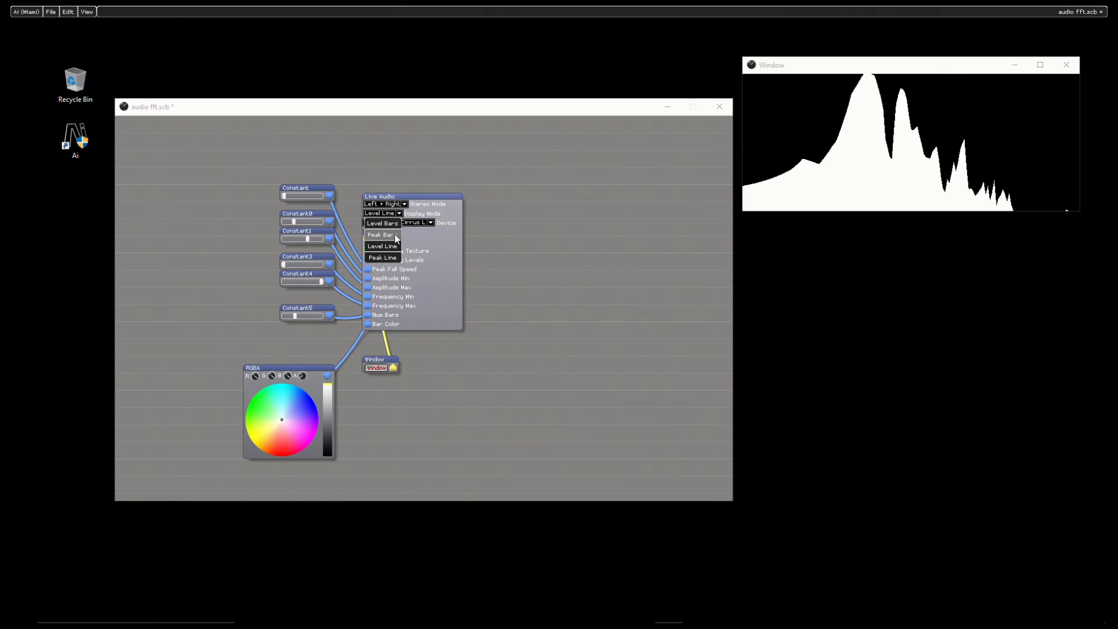
click(396, 234)
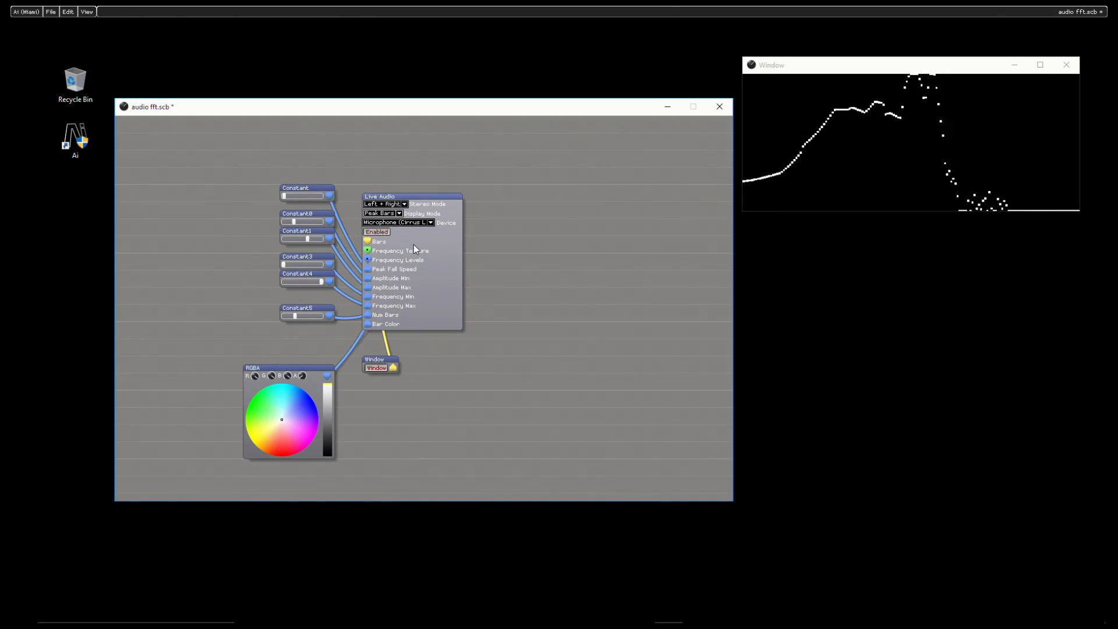
click(388, 218)
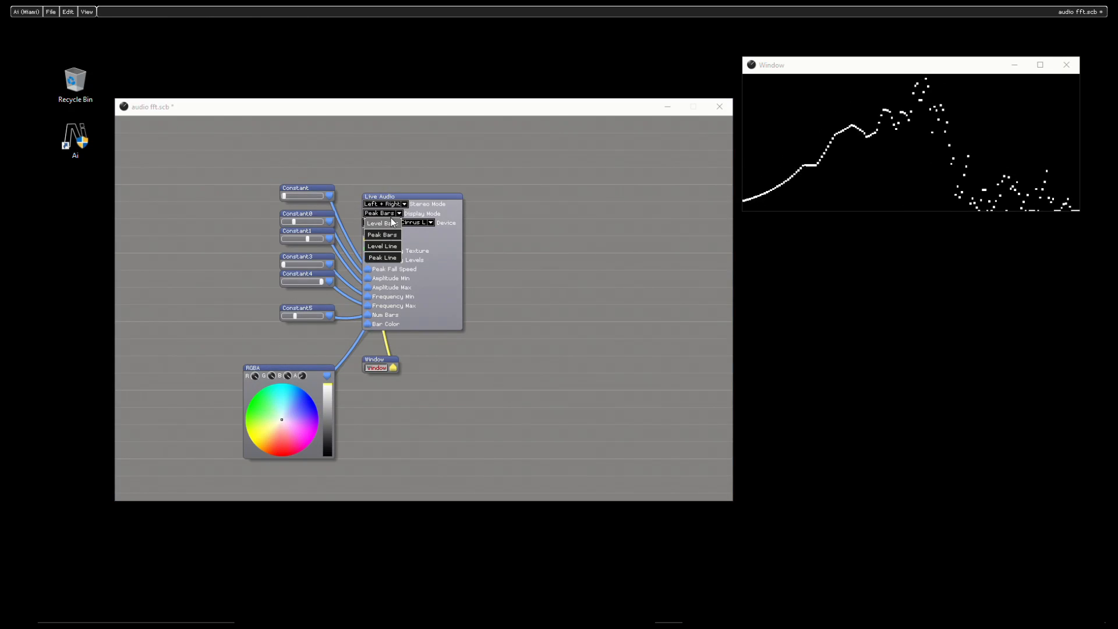
click(395, 260)
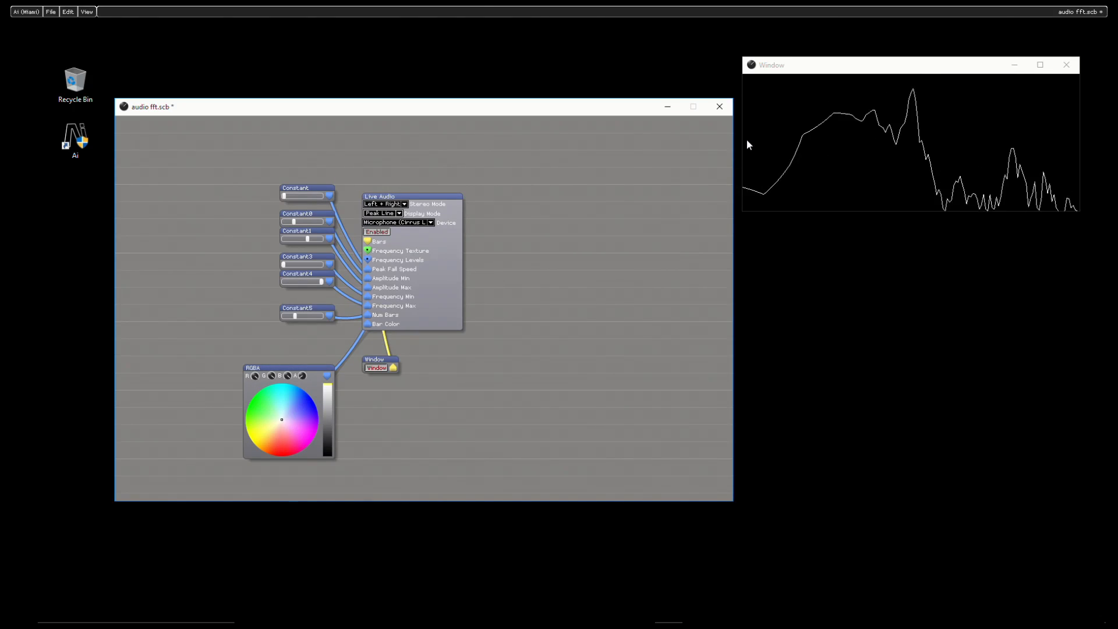
- Enlarge the output window in width and height, and shrink it back to a moderately wide, low strip
drag(744, 144, 304, 147)
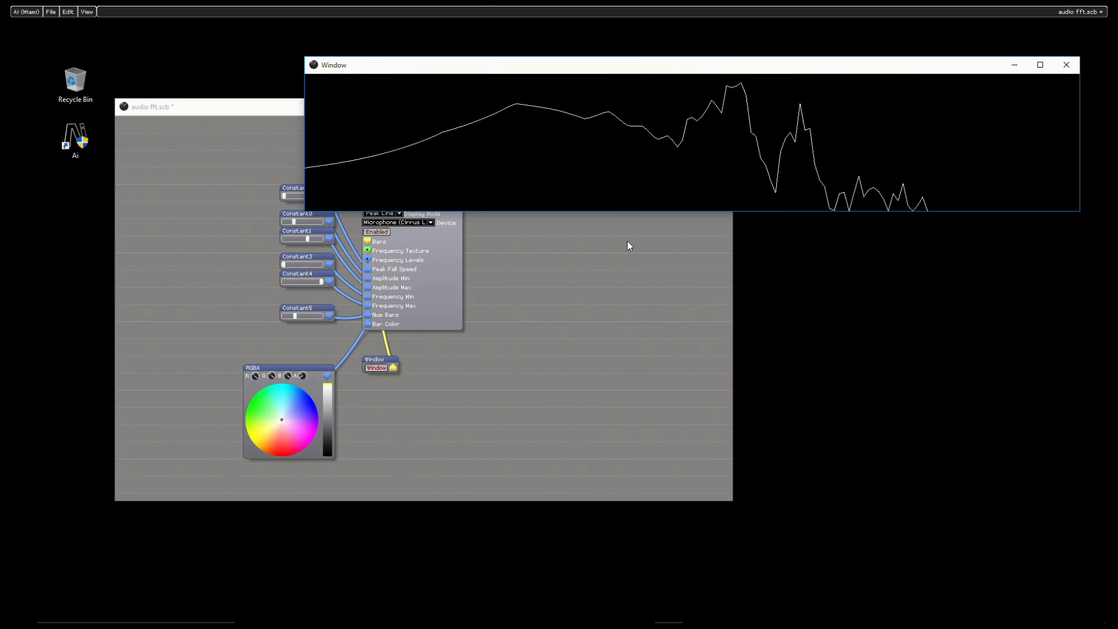
drag(656, 209, 661, 459)
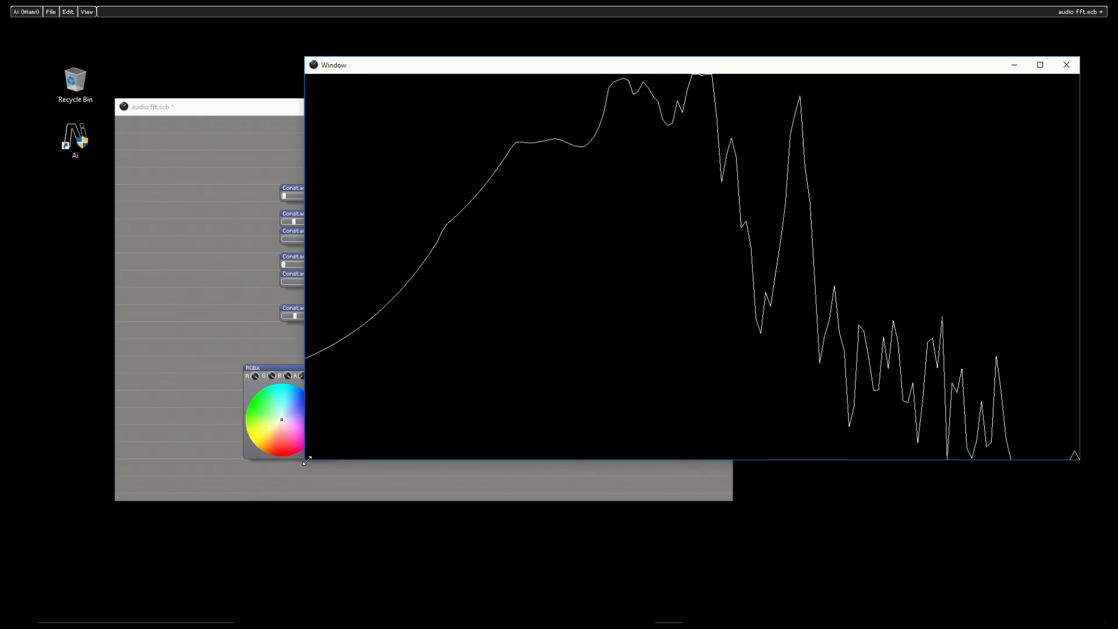
drag(305, 459, 552, 227)
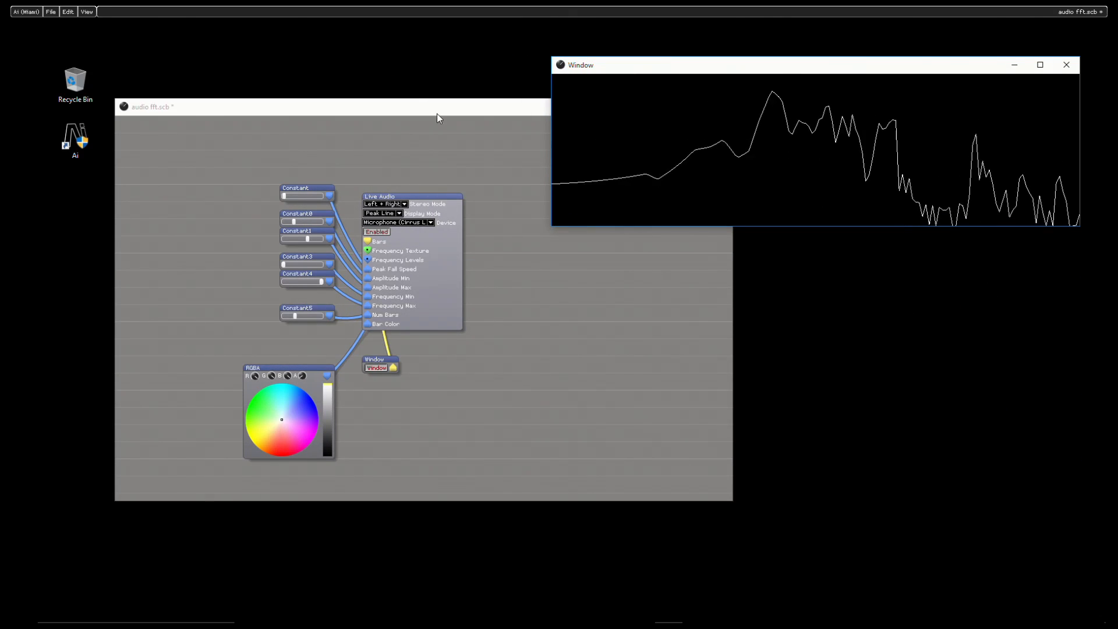
- Rearrange the patch window and the output window and narrow the patch window so the two no longer overlap
drag(438, 107, 395, 179)
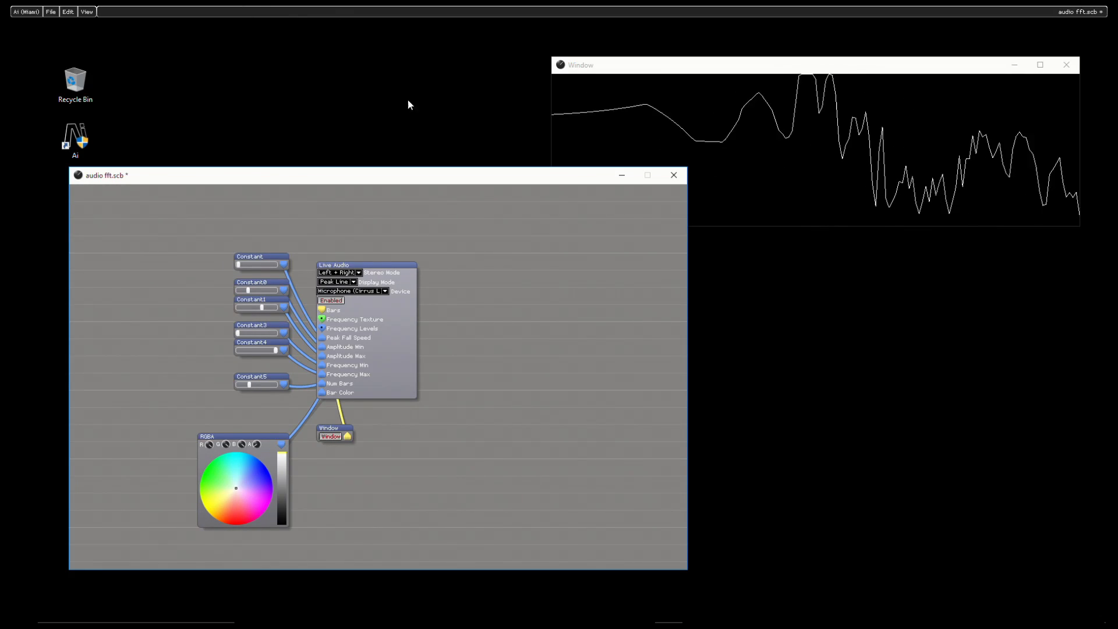
drag(744, 67, 656, 87)
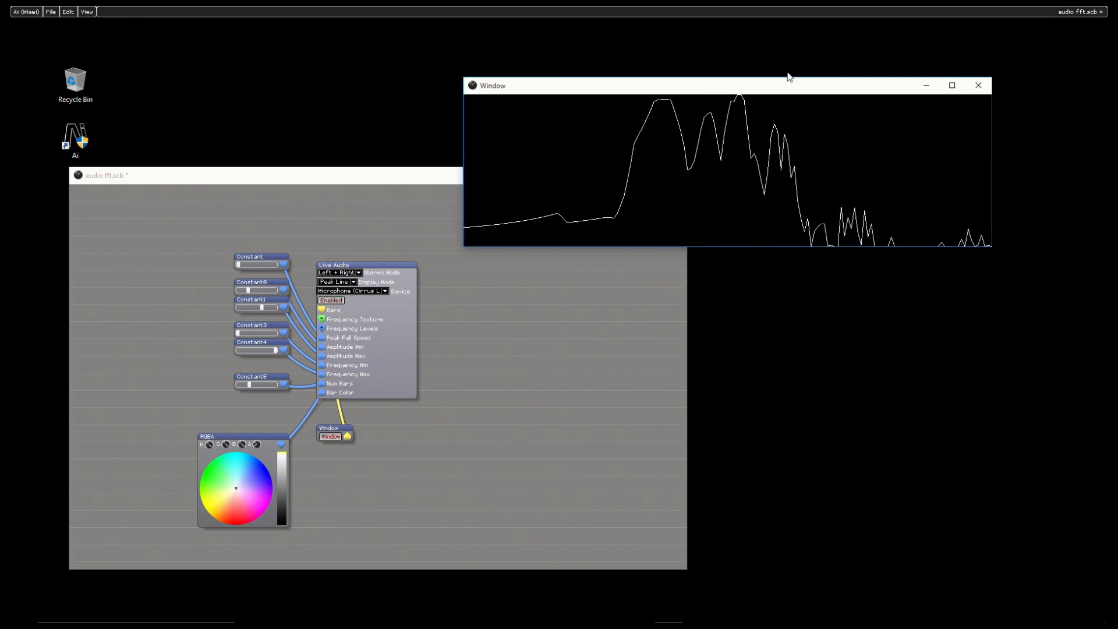
drag(782, 92, 855, 69)
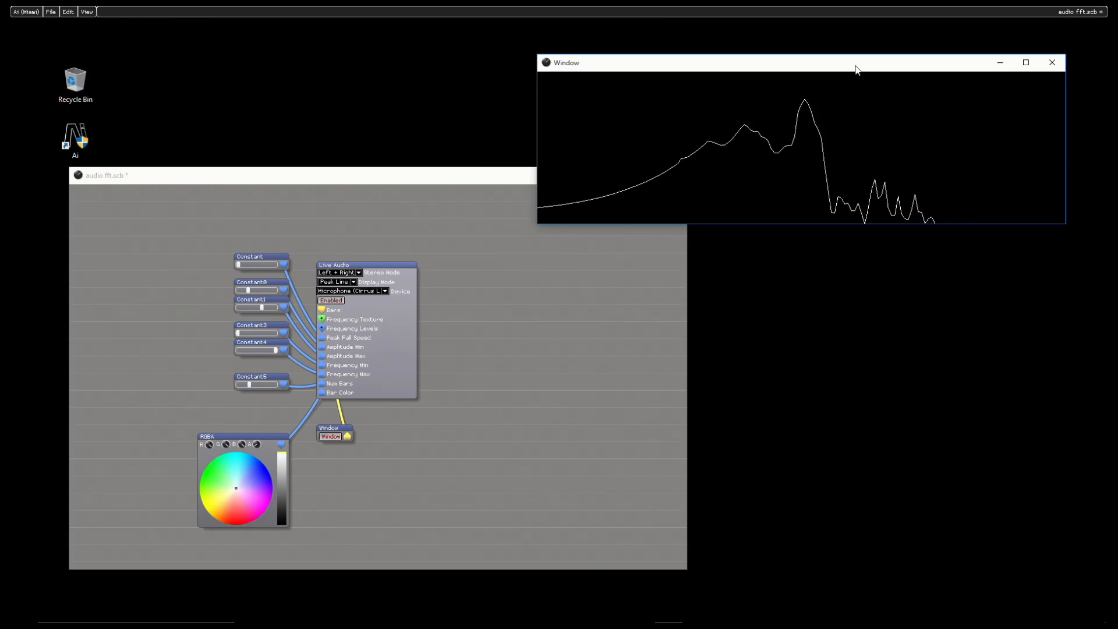
click(420, 180)
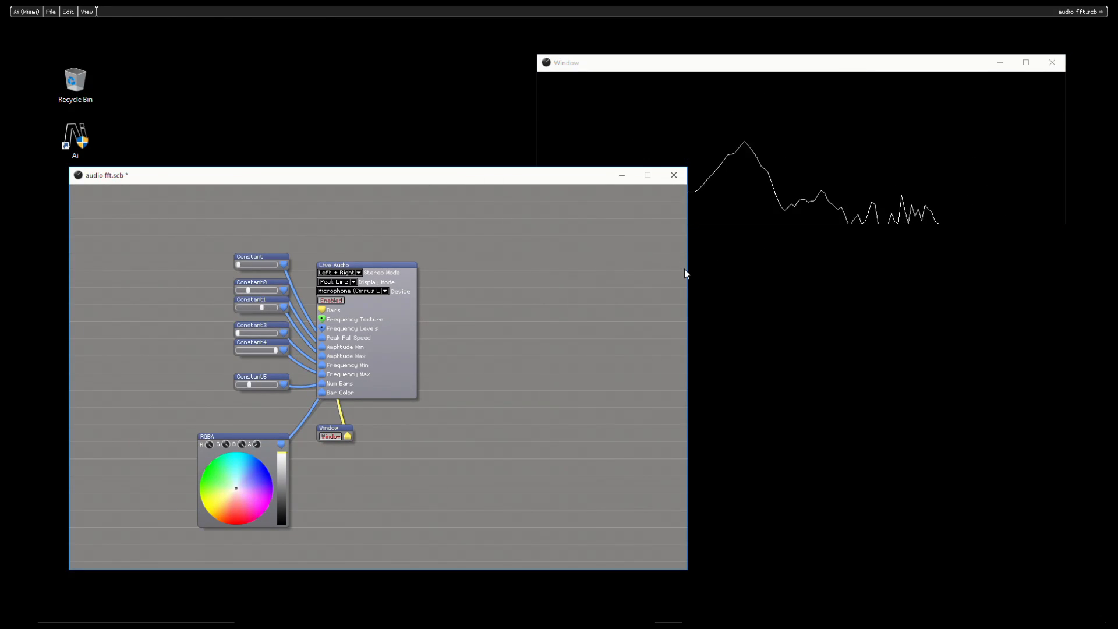
drag(687, 272, 505, 278)
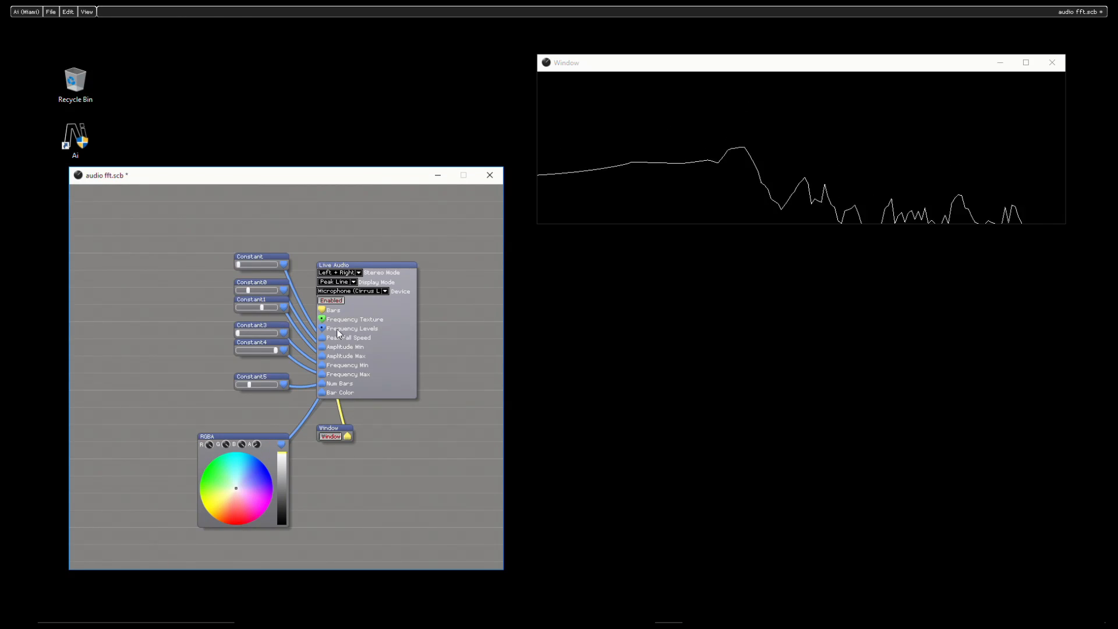
- Open the Inspector, examine the values of Live Audio's Frequency Levels port, and close the Inspector
mouse_move(322, 332)
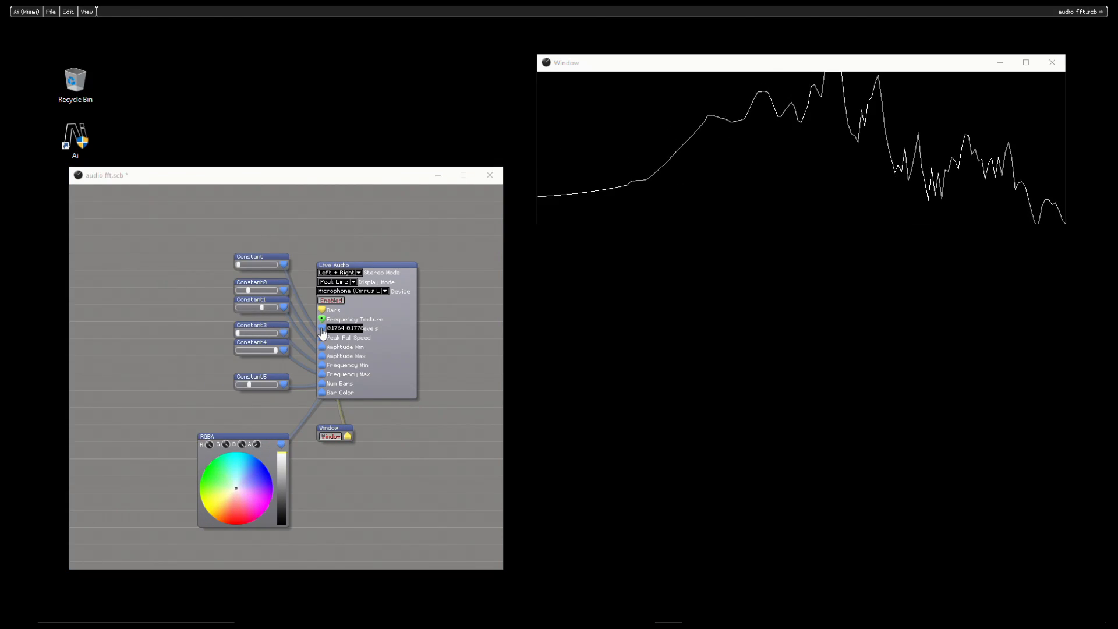
click(94, 11)
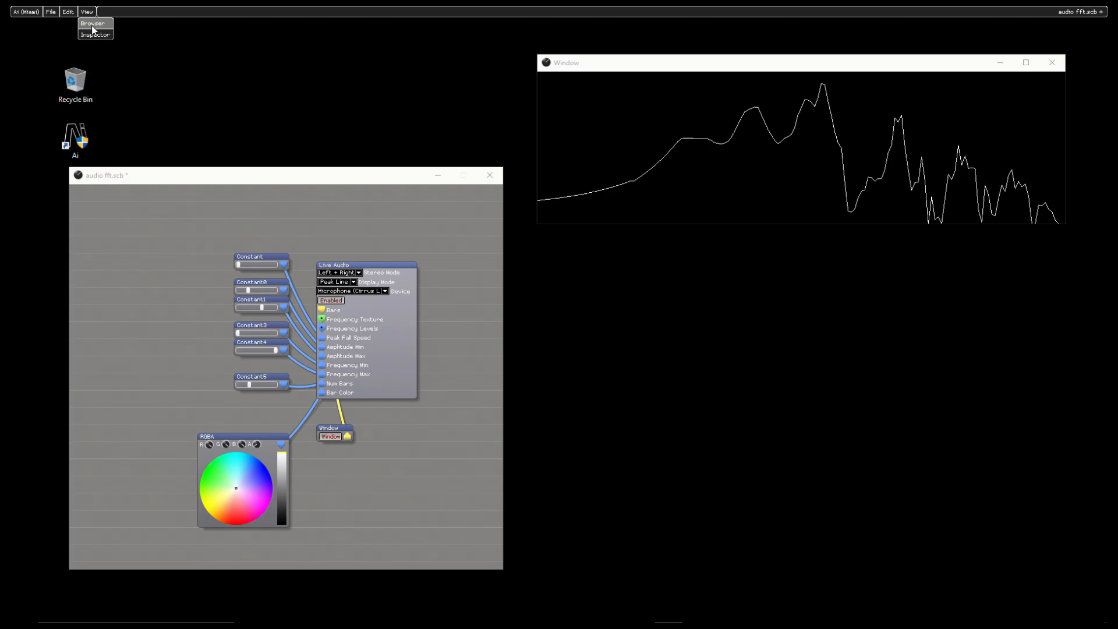
click(96, 26)
drag(1028, 249, 211, 244)
drag(132, 110, 774, 332)
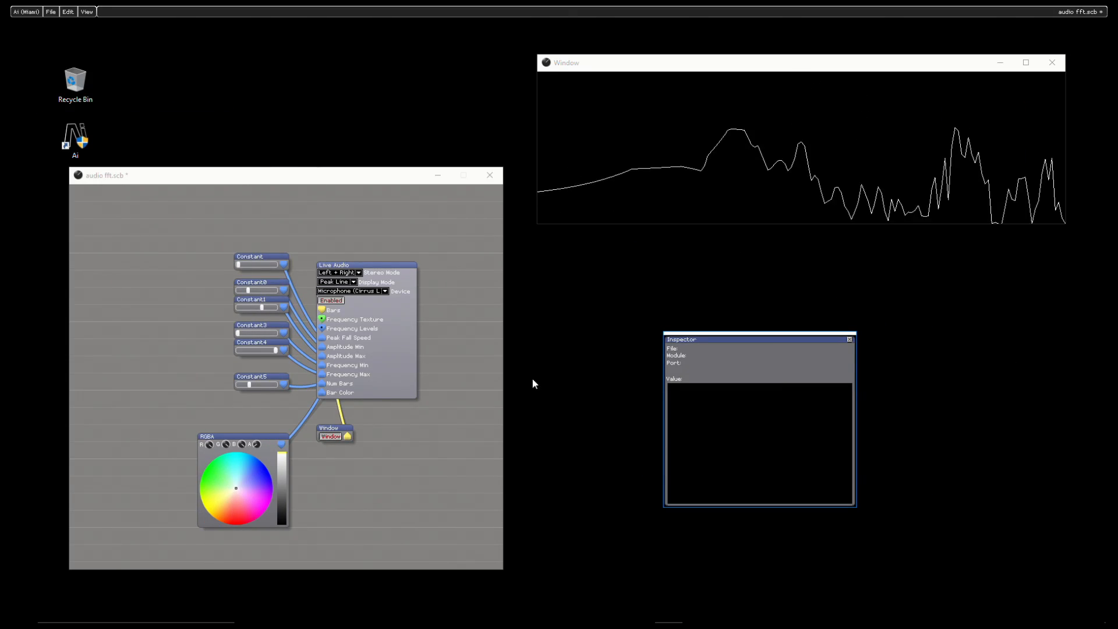
click(323, 329)
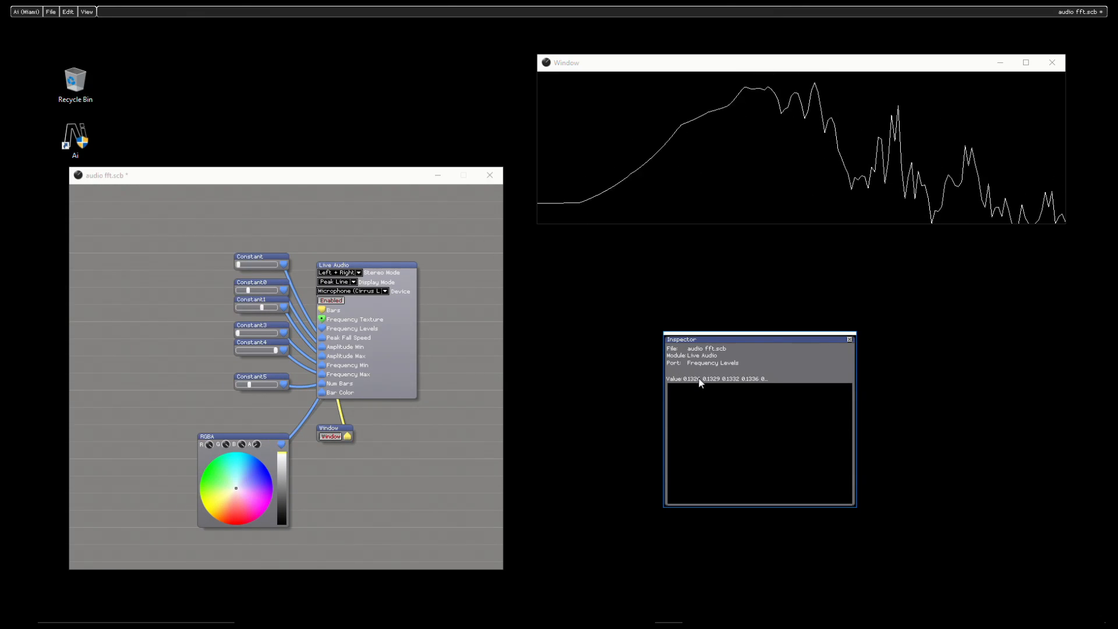
click(850, 339)
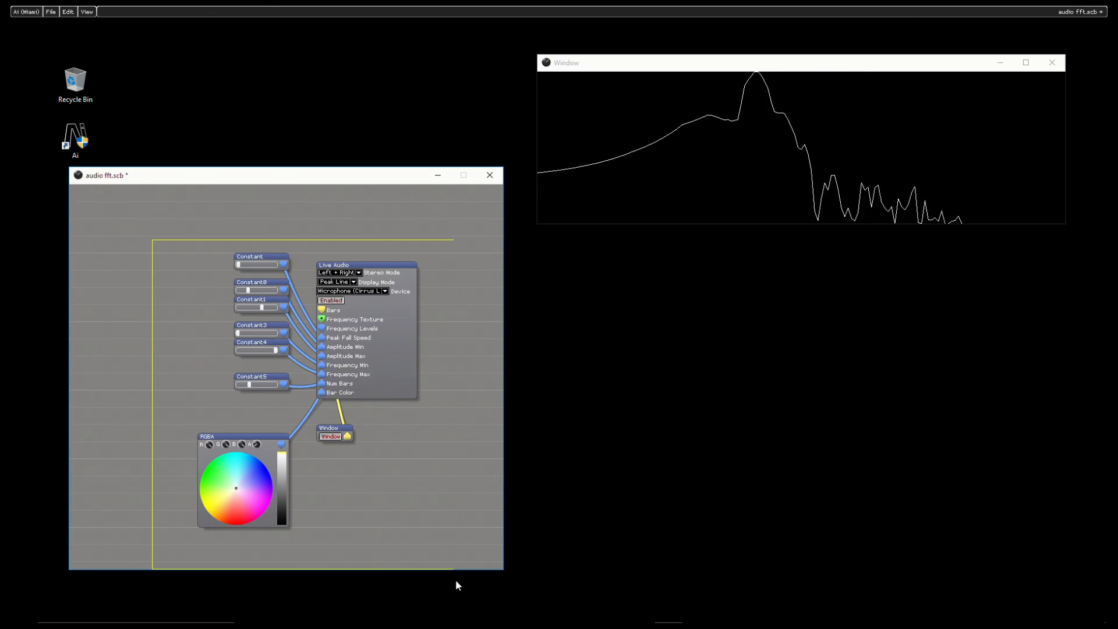
- Insert a Vector Split module in space freed beside Live Audio and connect Live Audio's Frequency Levels output to its In port
drag(456, 580, 449, 521)
drag(390, 359, 308, 324)
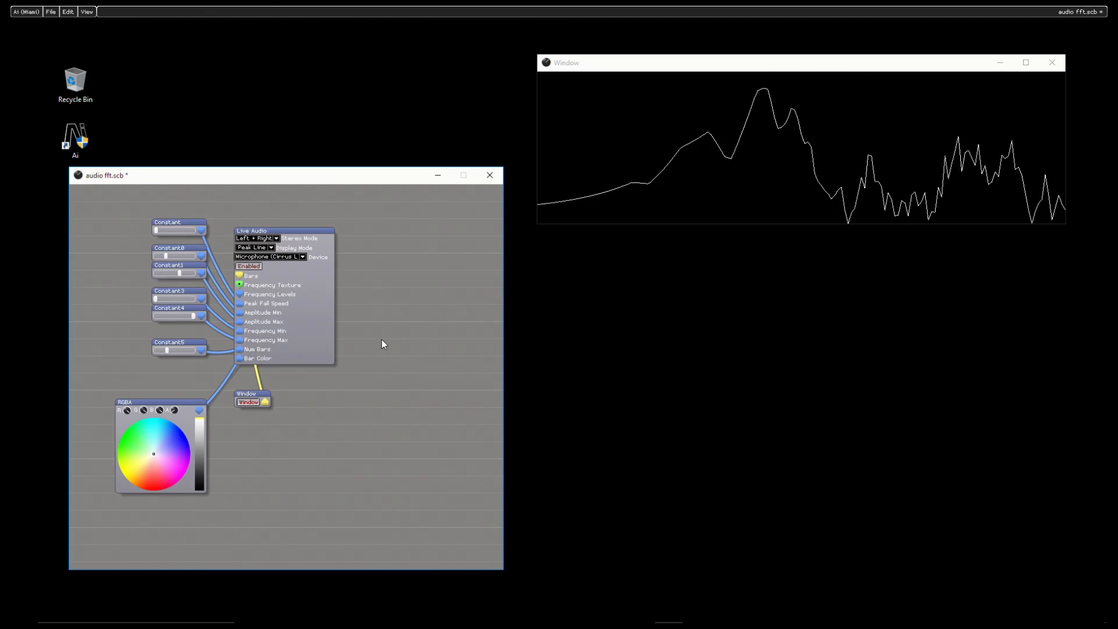
right_click(398, 286)
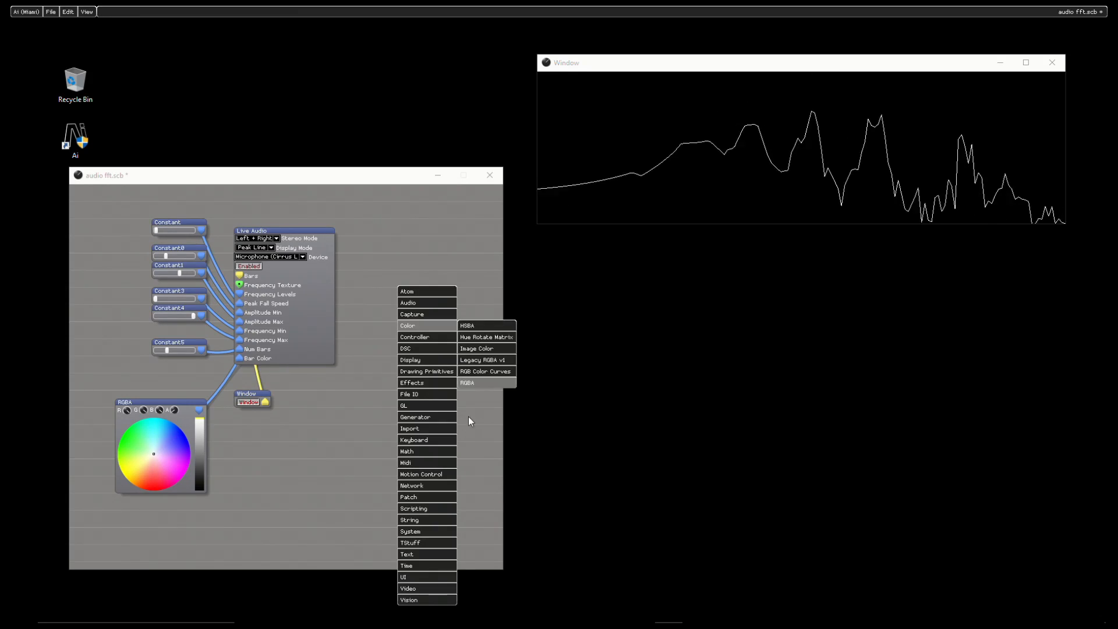
mouse_move(438, 453)
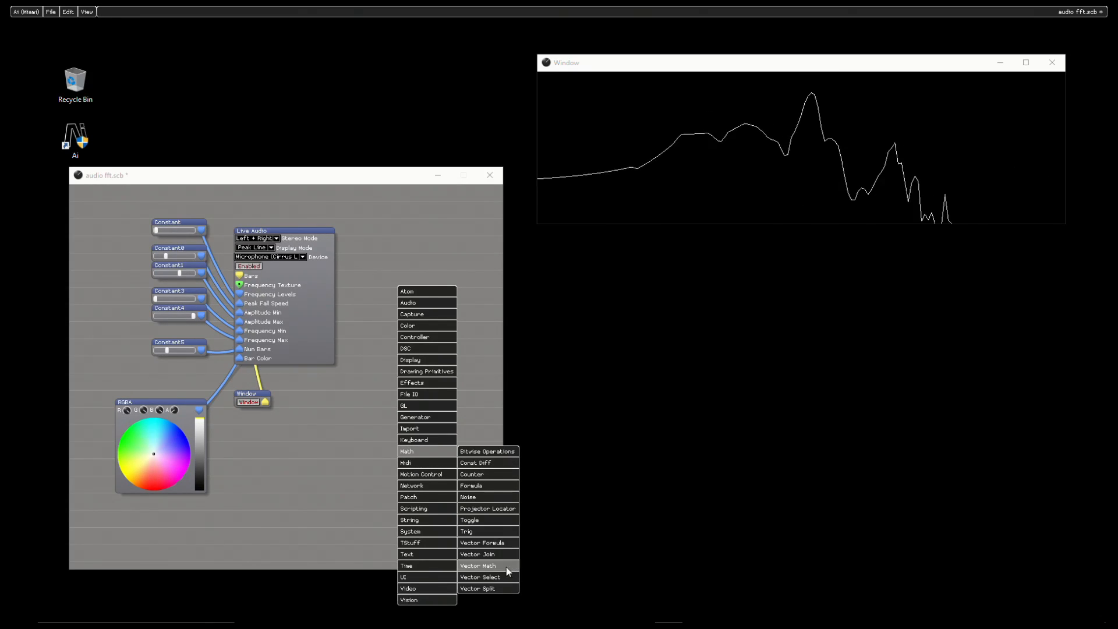
click(498, 589)
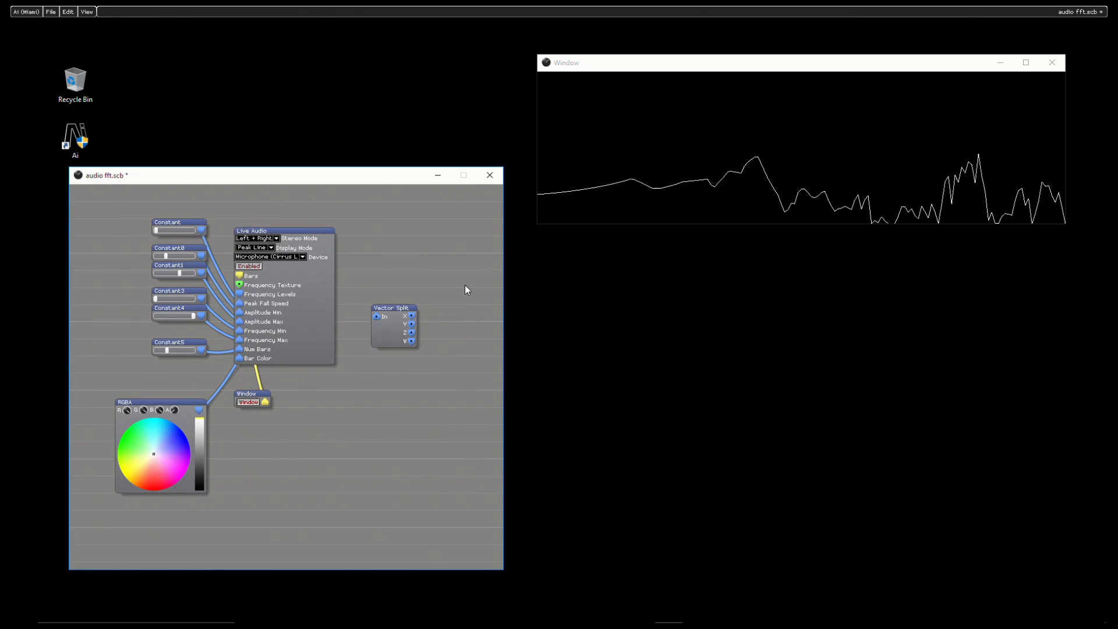
right_click(240, 295)
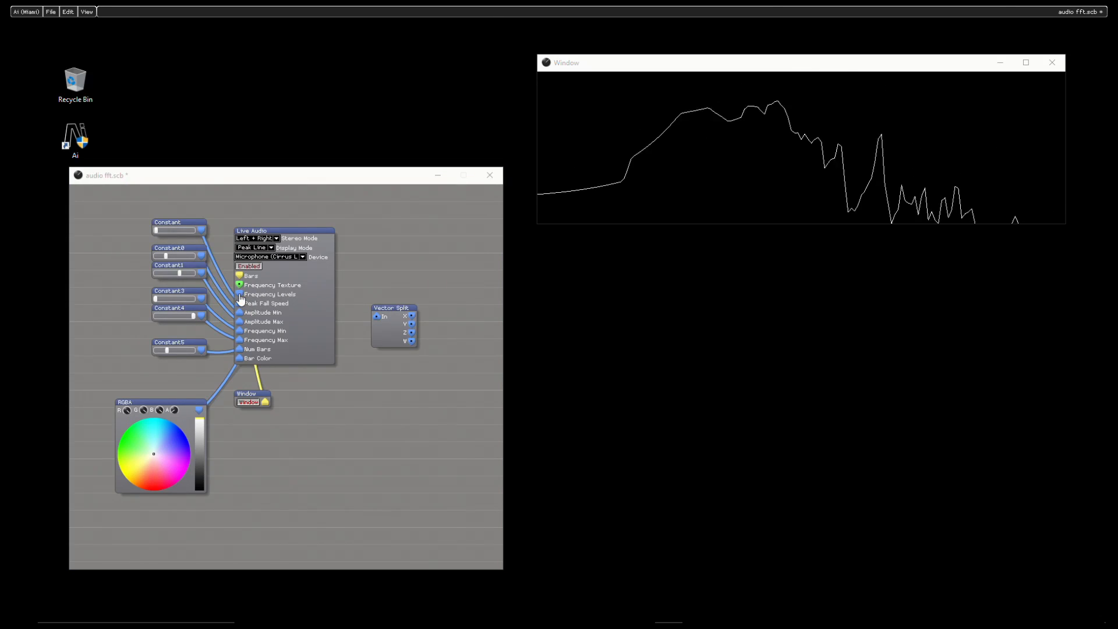
drag(240, 298, 383, 310)
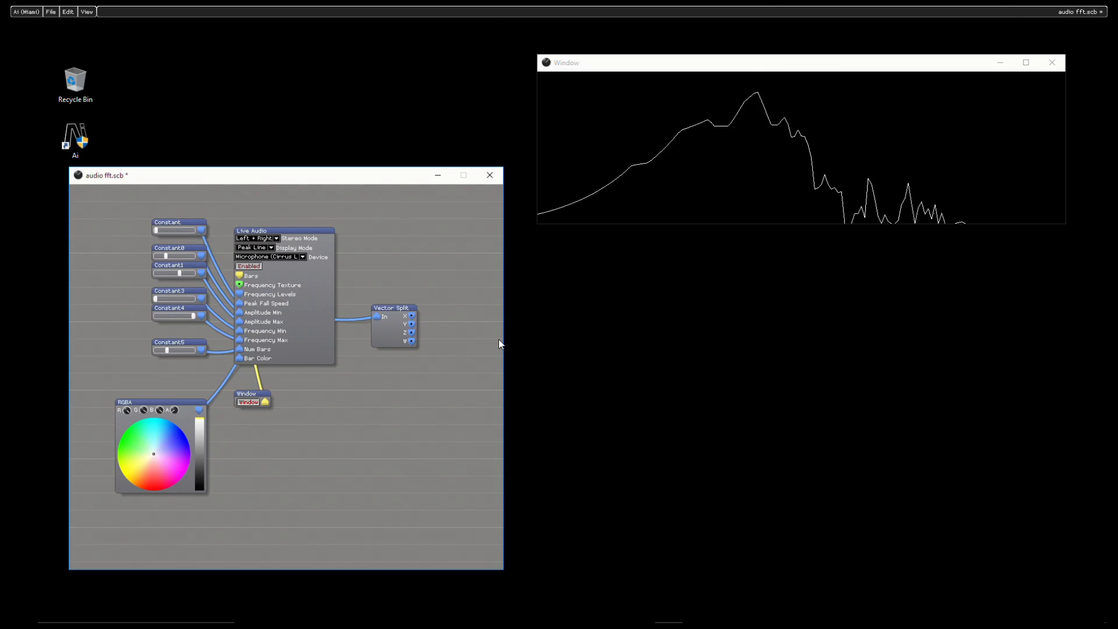
- Widen the patch window and insert a Monitor module in the free space beyond Vector Split
drag(503, 339, 572, 338)
right_click(465, 250)
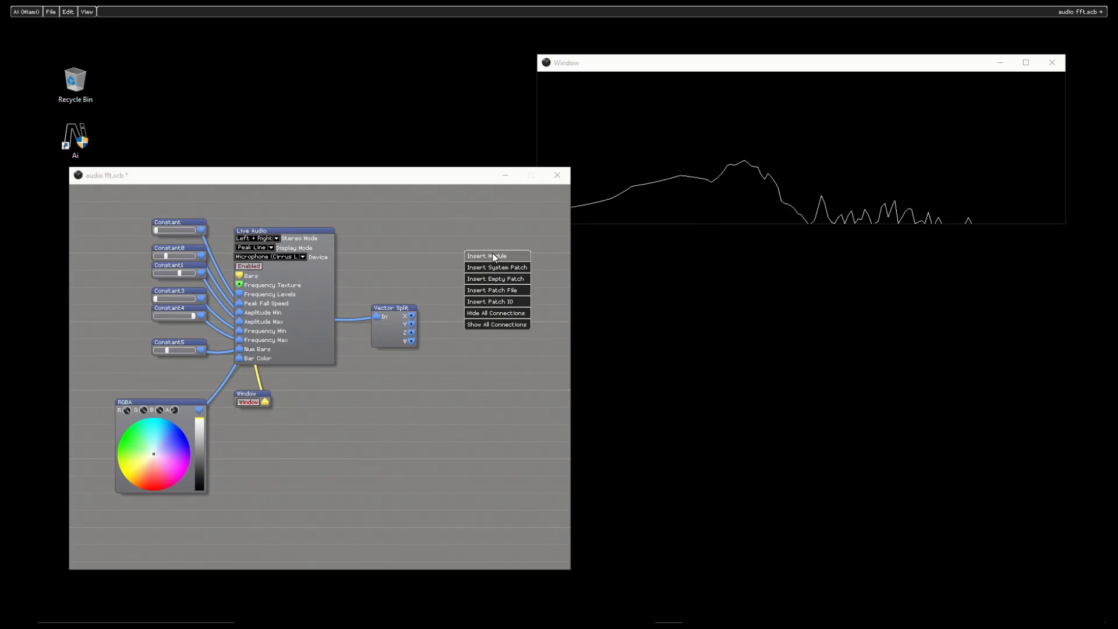
click(493, 257)
mouse_move(495, 269)
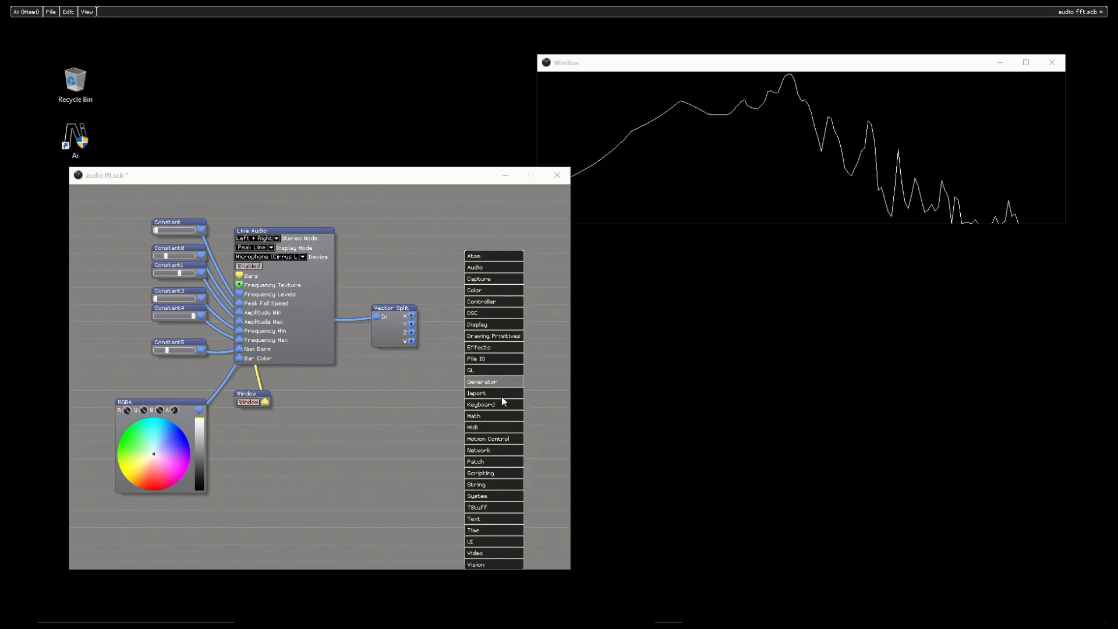
mouse_move(503, 289)
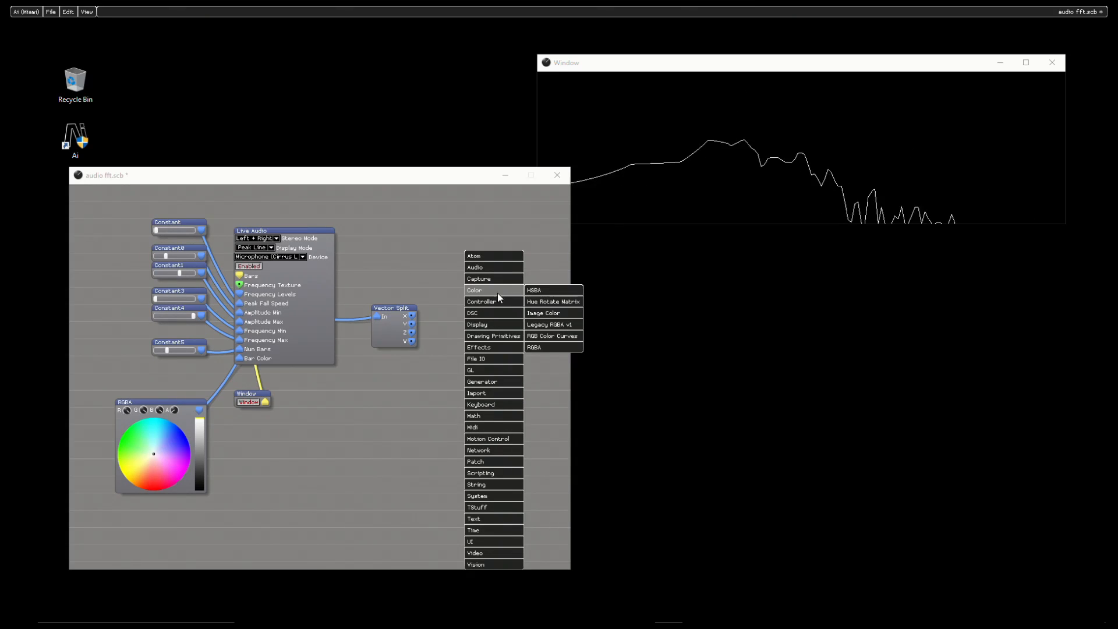
click(553, 439)
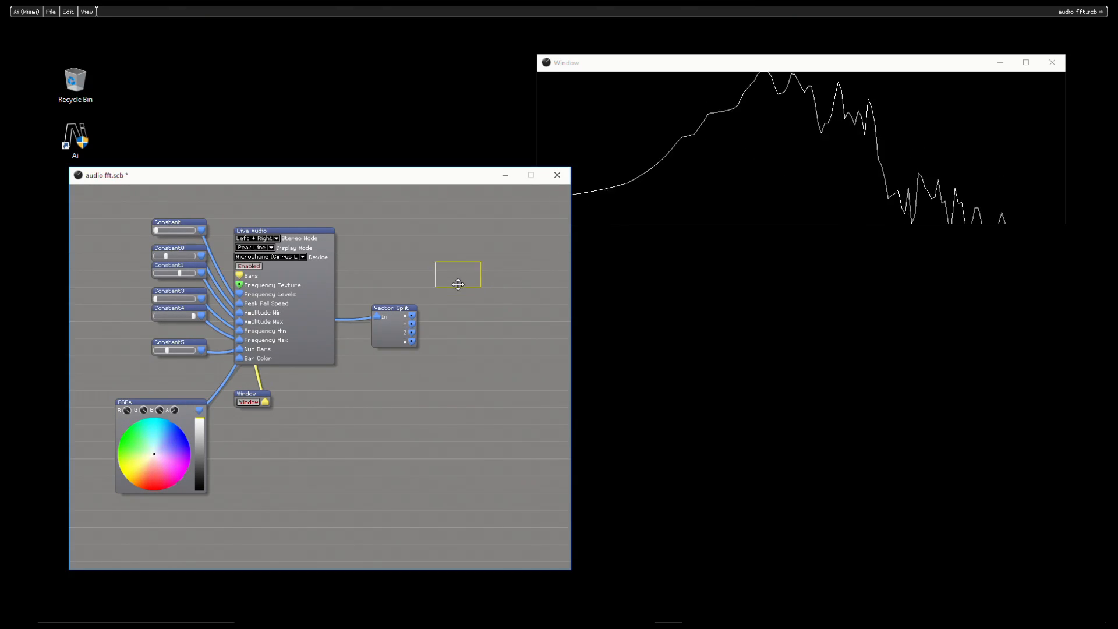
click(463, 305)
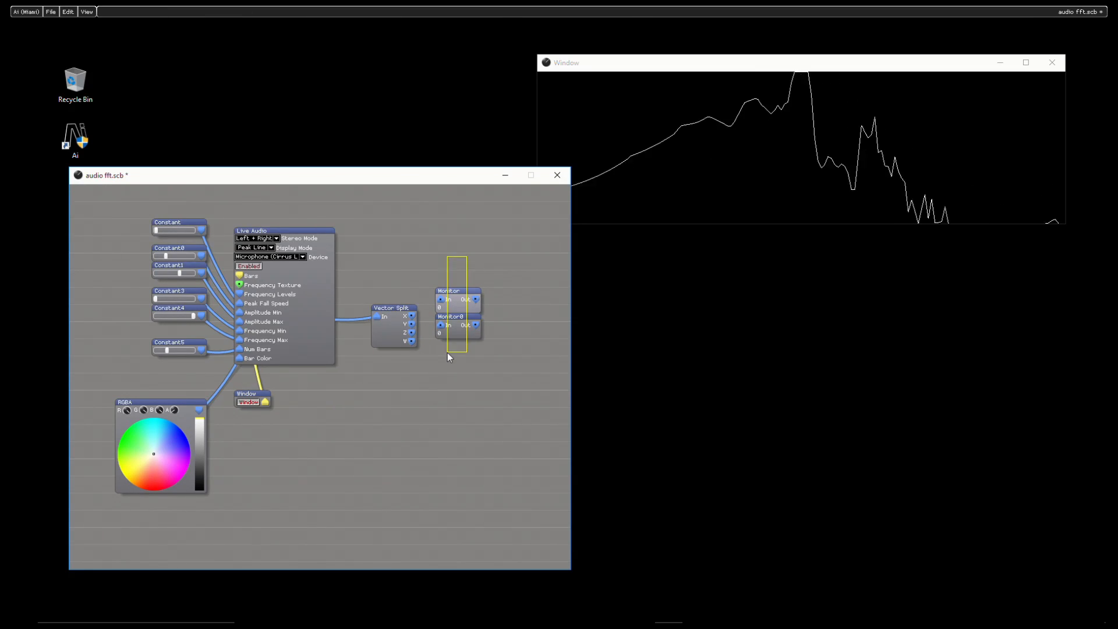
- Duplicate the Monitor modules to a stack of four and feed each from one of Vector Split's outputs
drag(448, 351, 447, 353)
key(ctrl+c)
key(ctrl+v)
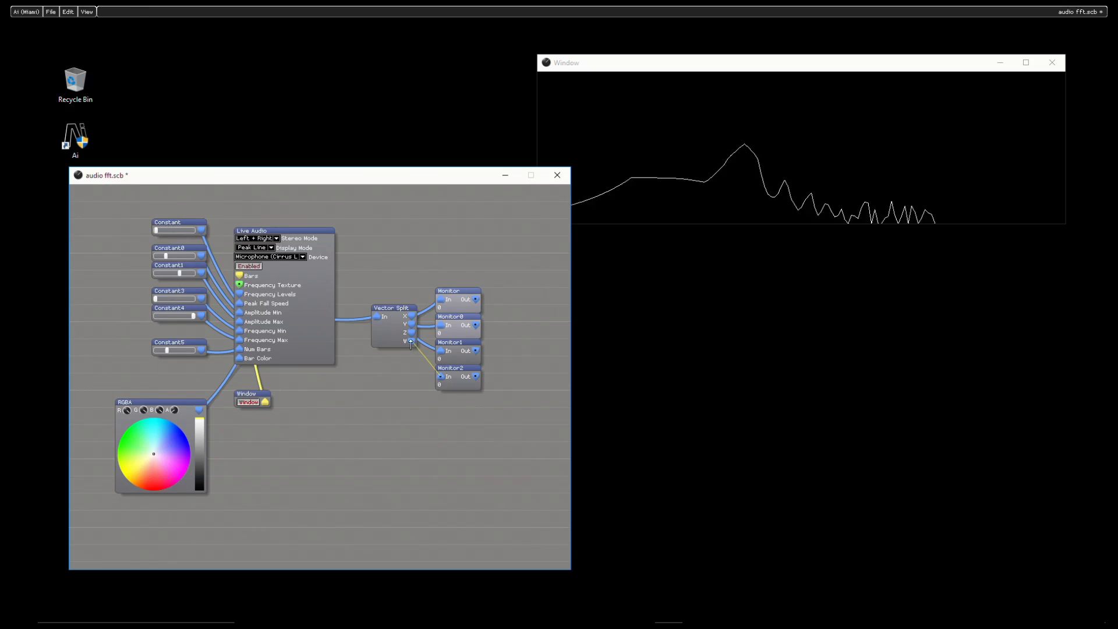
- Insert a Vector Join module beyond the Monitors and connect the four Monitor outputs to its inputs V1 to V4
right_click(406, 383)
click(425, 402)
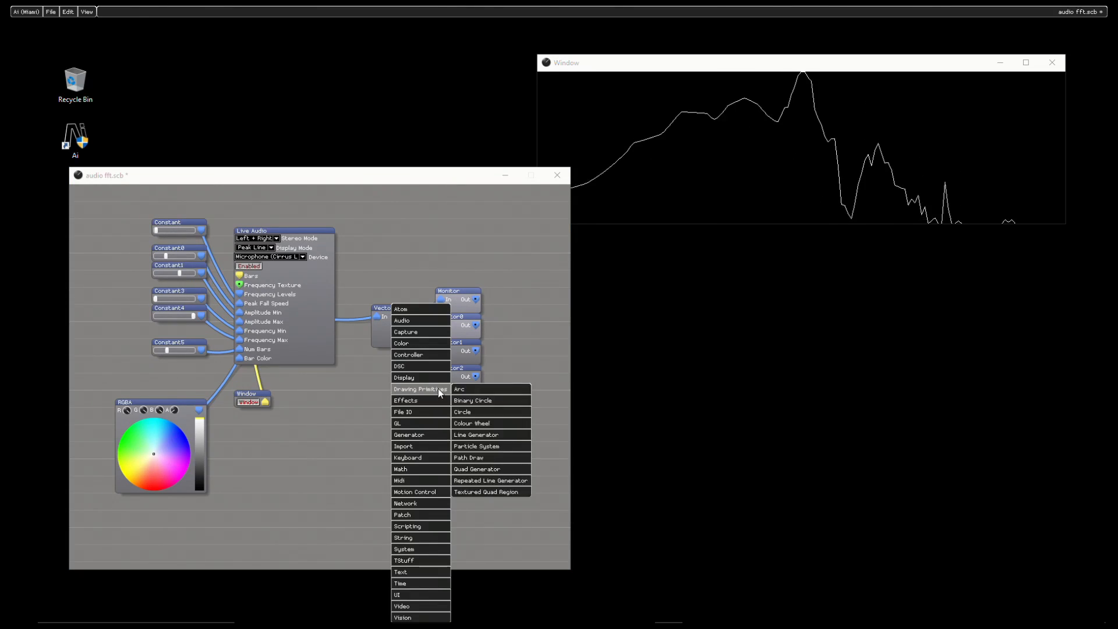
mouse_move(415, 477)
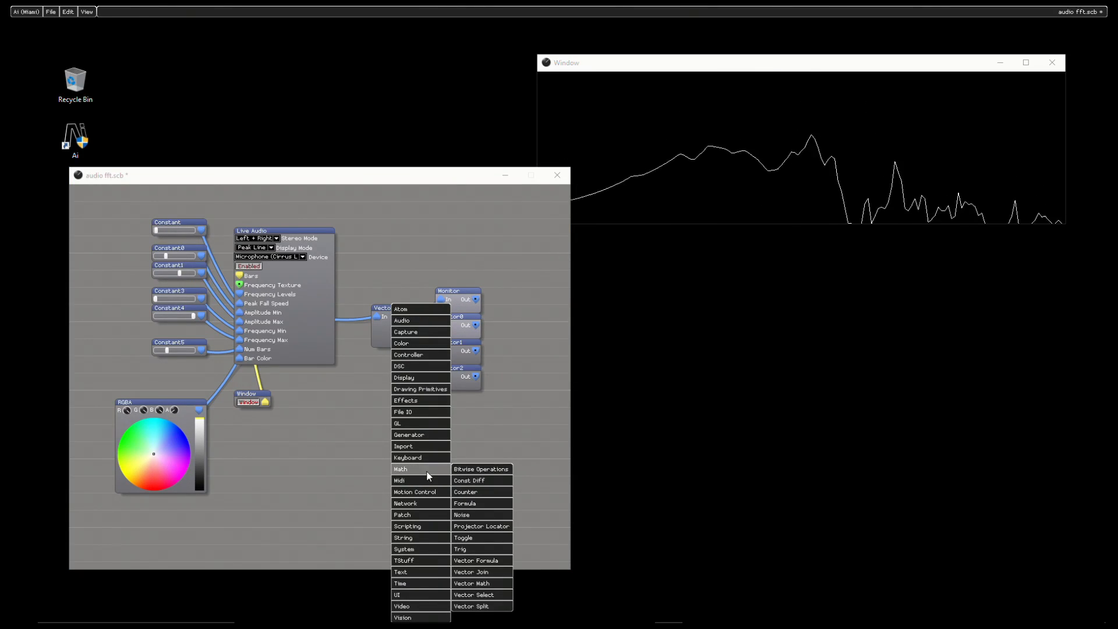
click(494, 572)
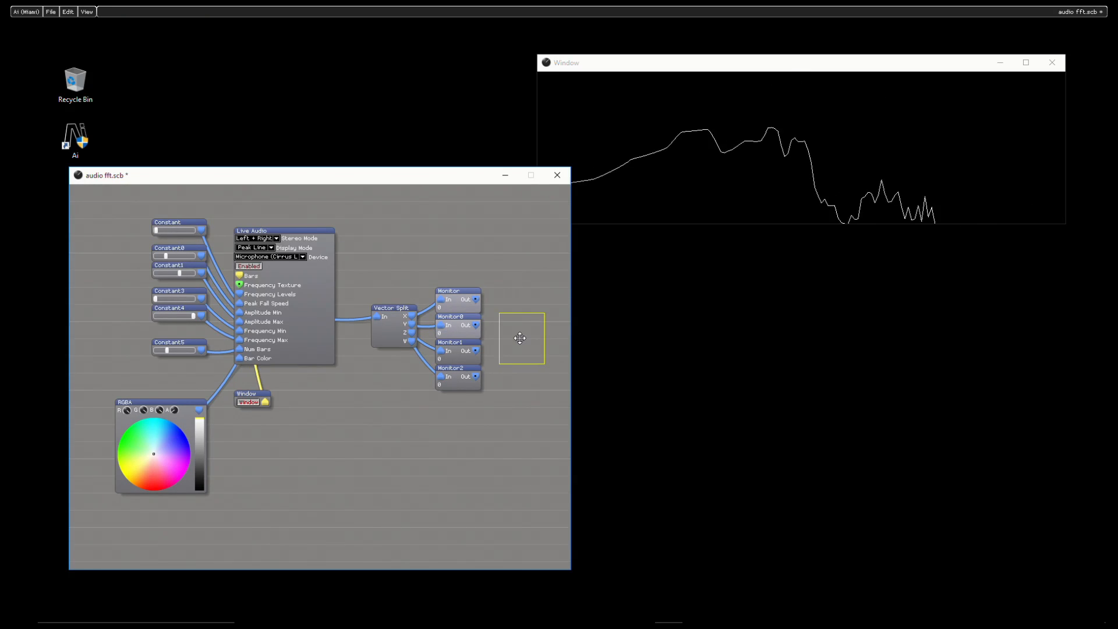
drag(476, 300, 507, 329)
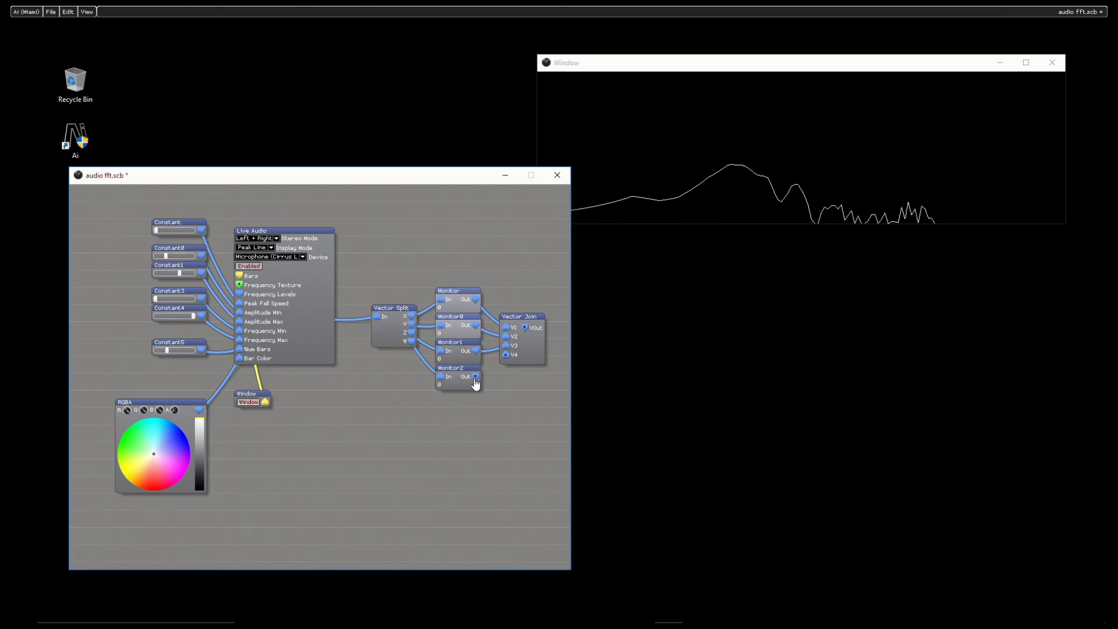
drag(475, 379, 505, 355)
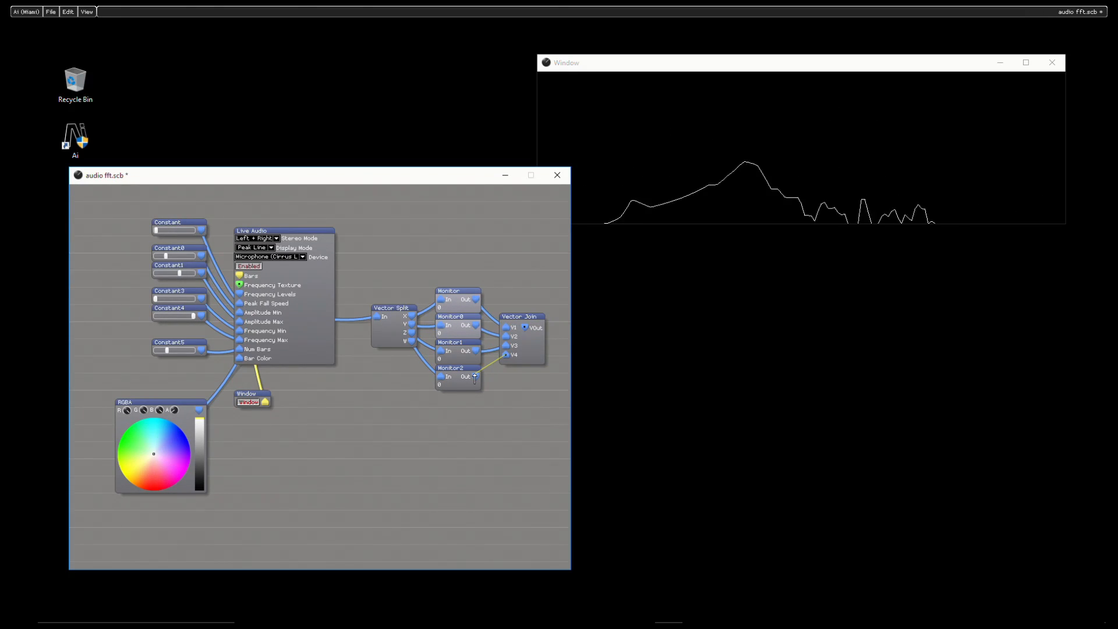
- Insert a Rectangle module above Vector Join and connect Vector Join's VOut to the Rectangle's Color input
right_click(324, 412)
click(361, 418)
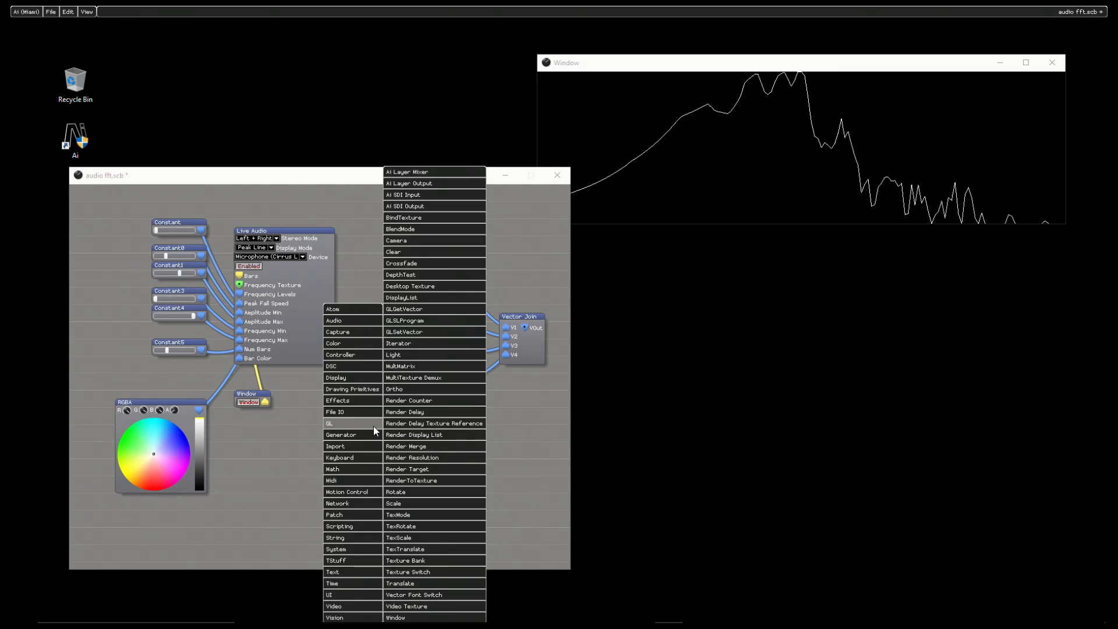
mouse_move(363, 435)
click(418, 492)
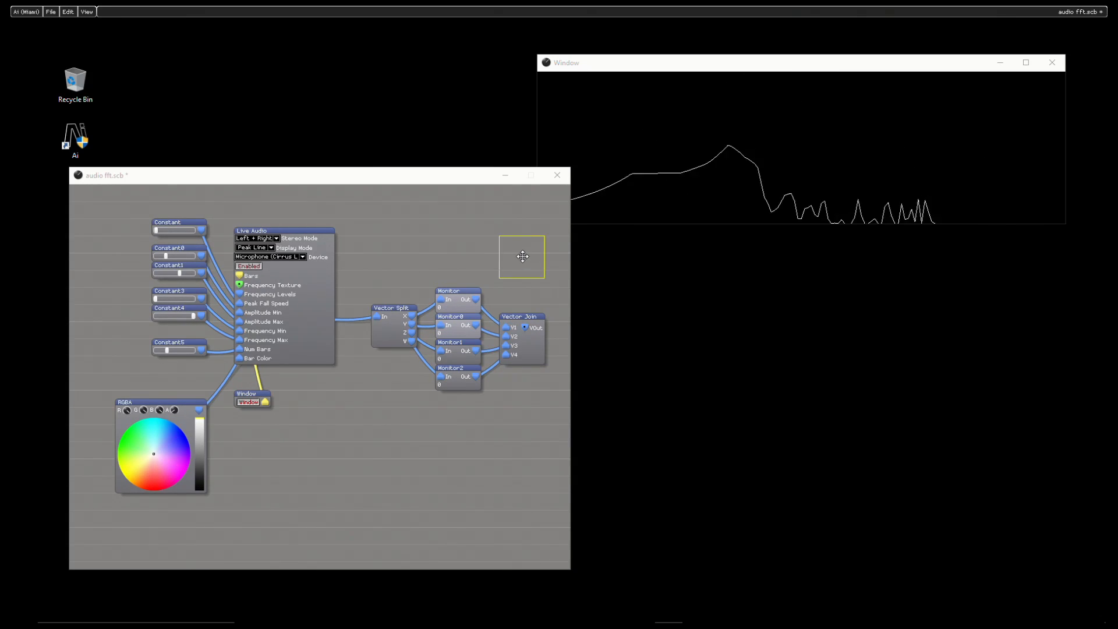
drag(527, 329, 512, 285)
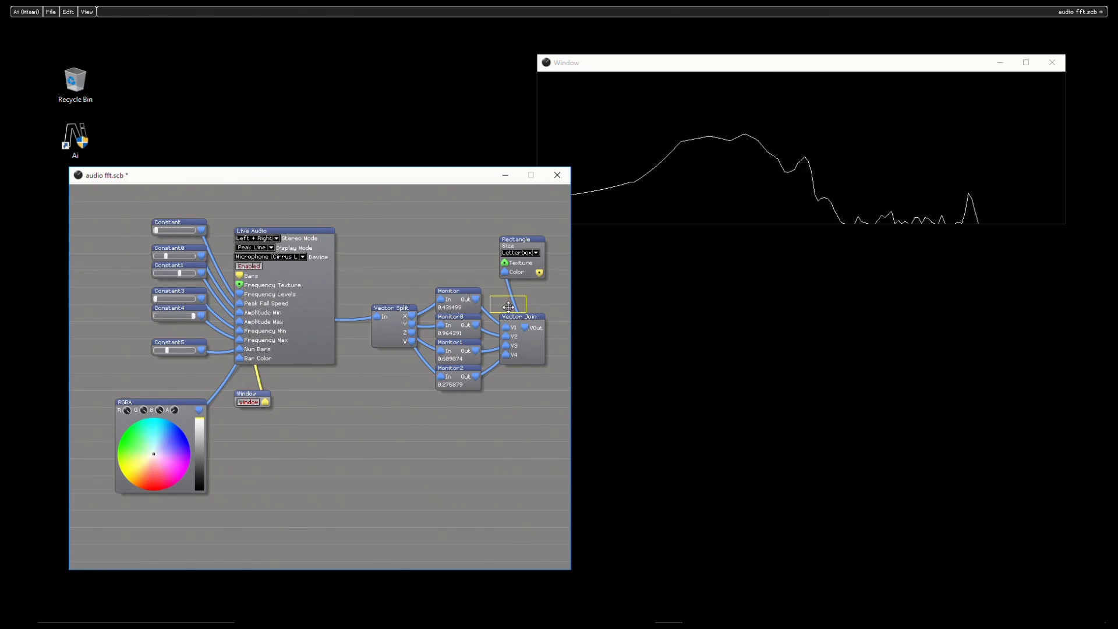
- Add a second Window module fed by the Rectangle, open its output, and arrange the output and patch windows without overlap
click(526, 295)
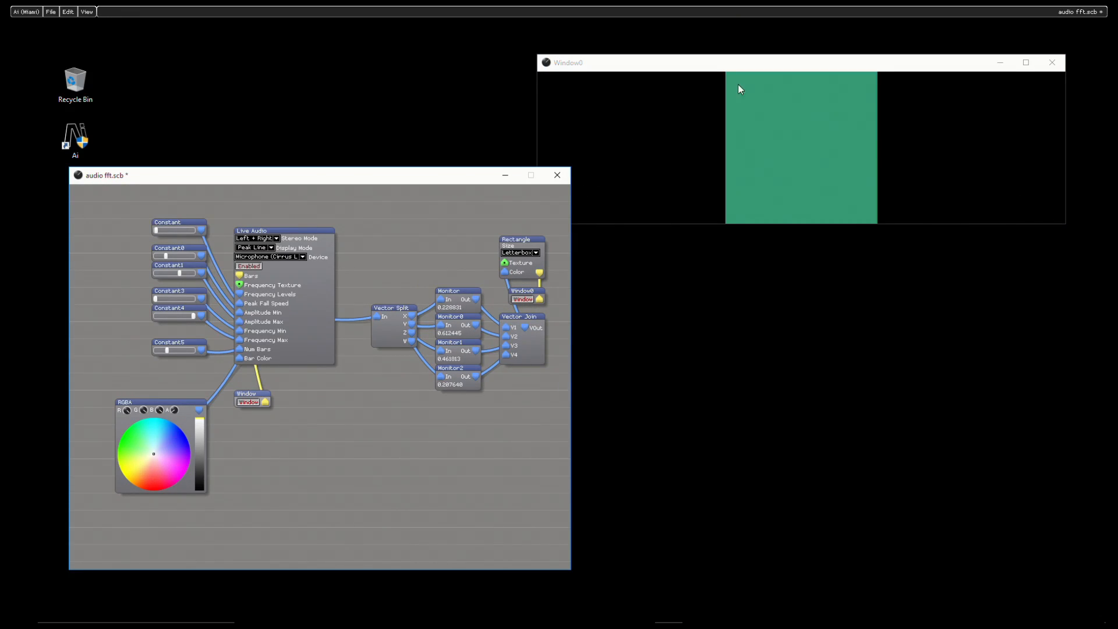
drag(748, 63, 760, 313)
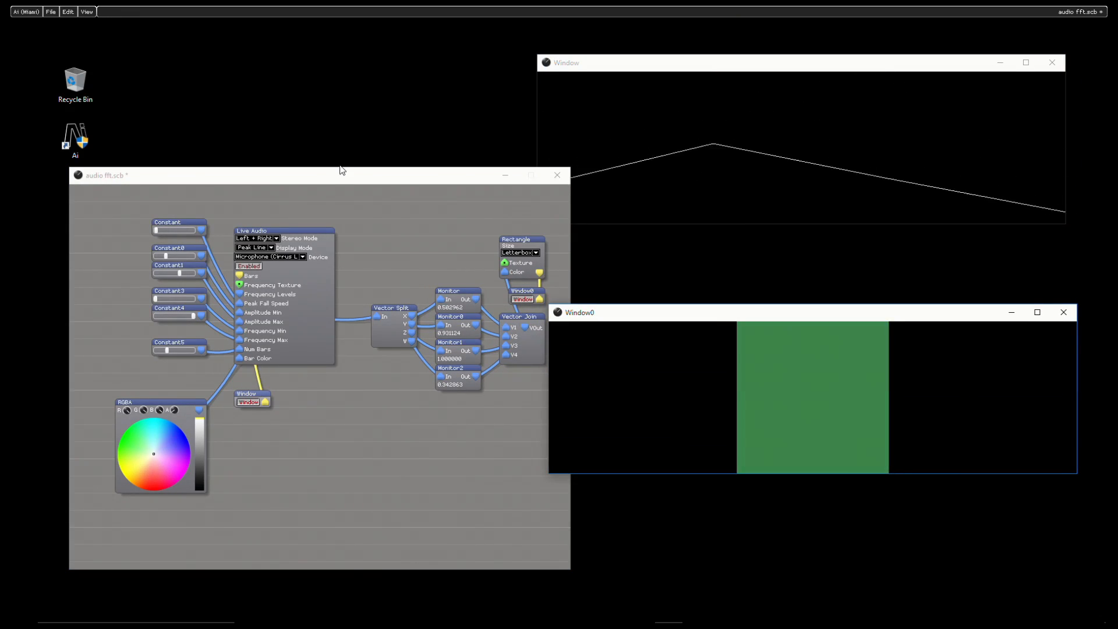
drag(376, 177, 341, 140)
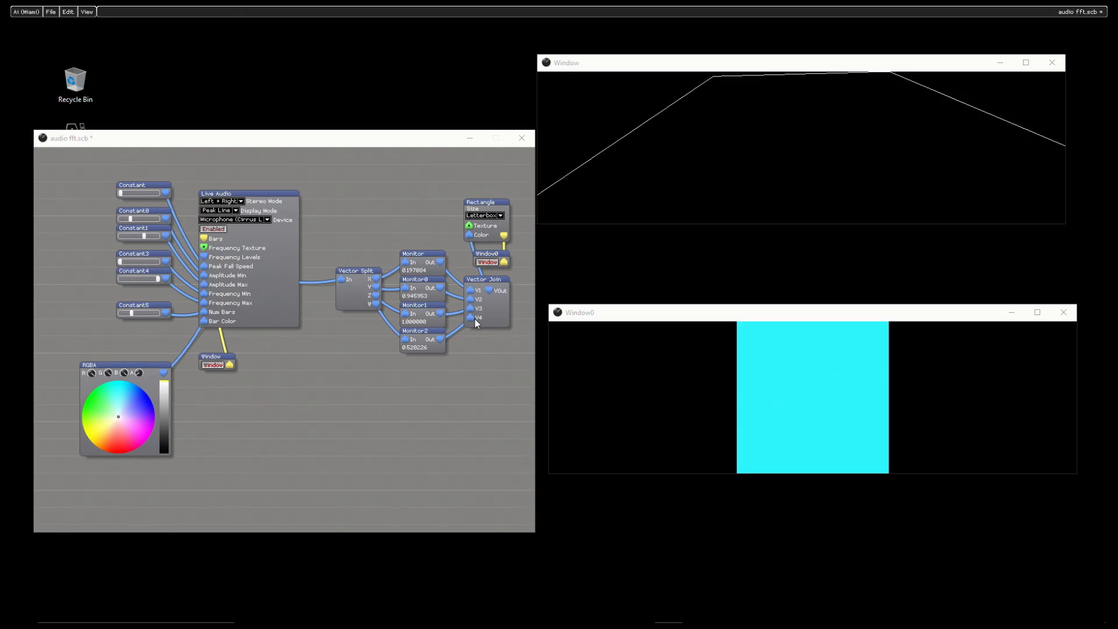
mouse_move(471, 299)
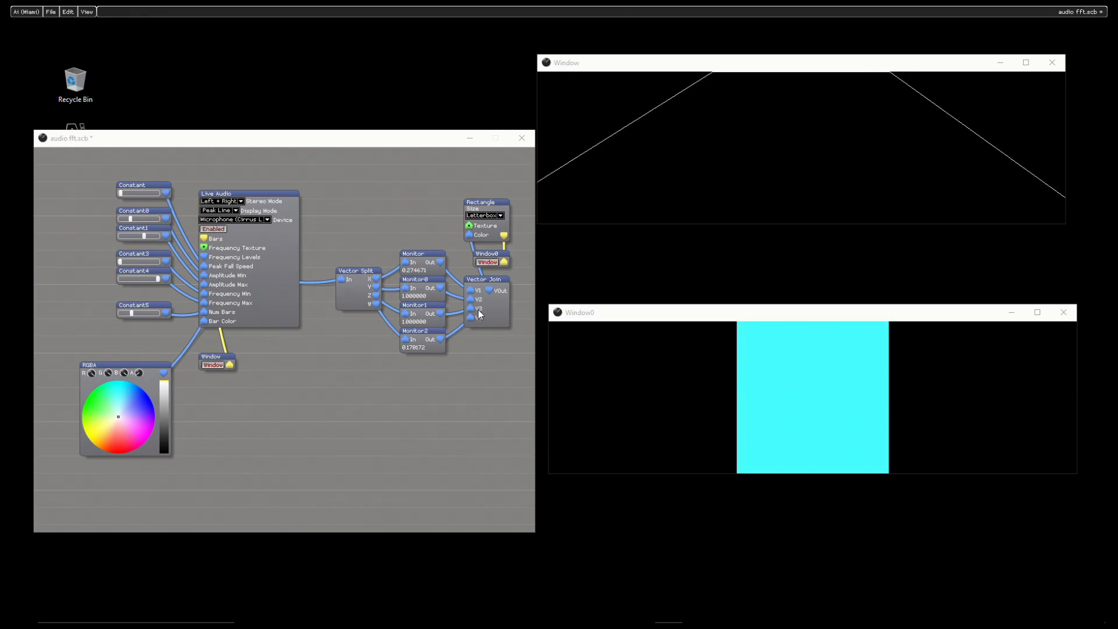
- Disconnect Vector Split's In port from Live Audio and close the Window0 output
right_click(341, 279)
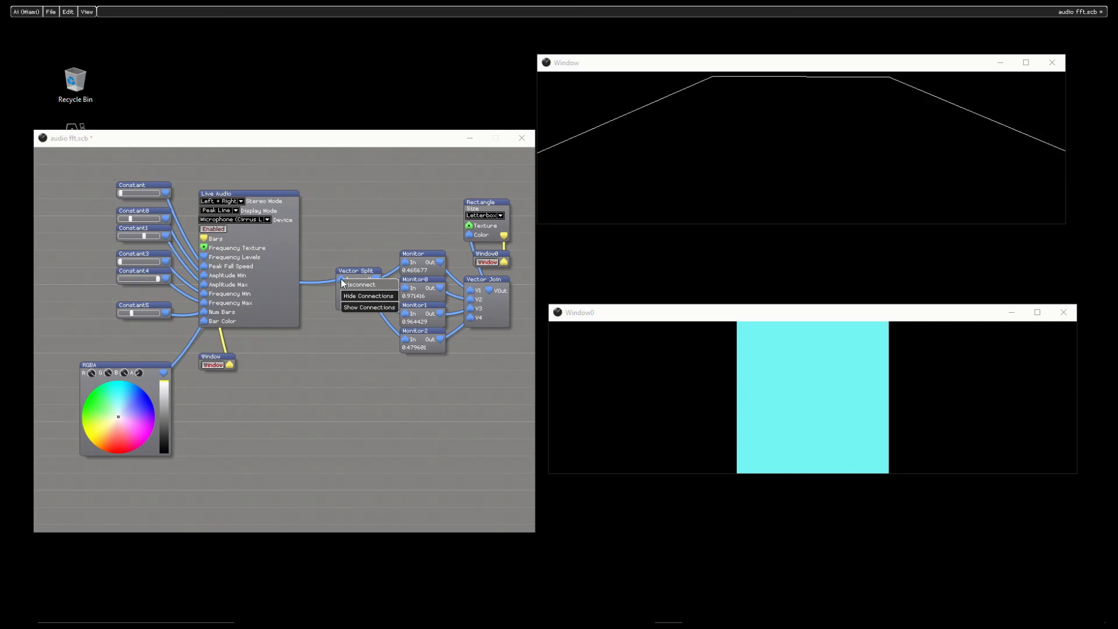
click(359, 284)
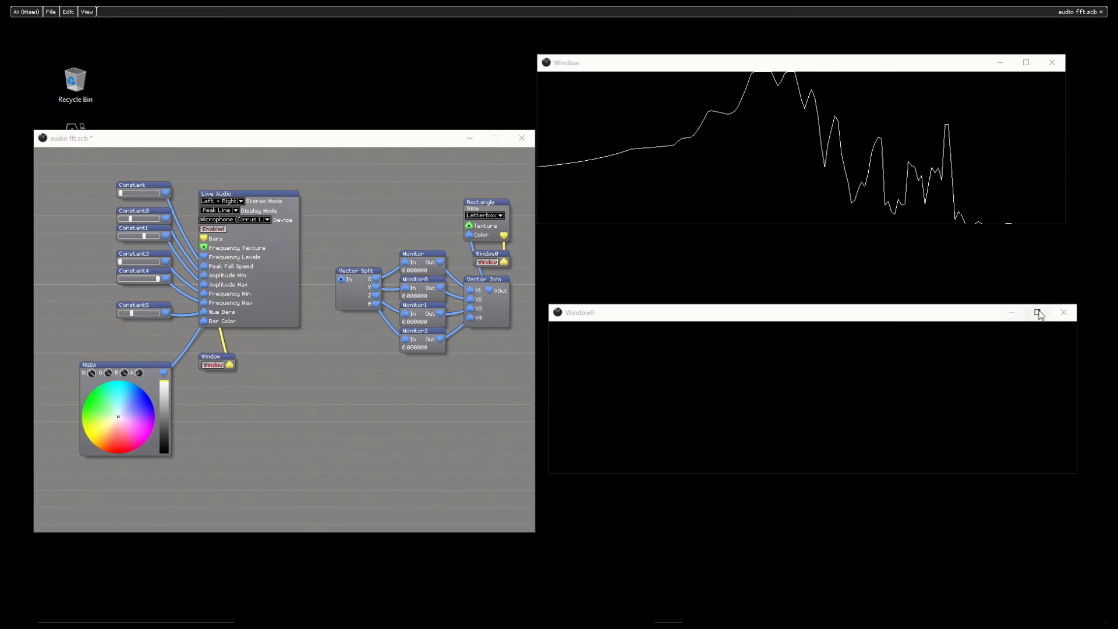
click(1075, 317)
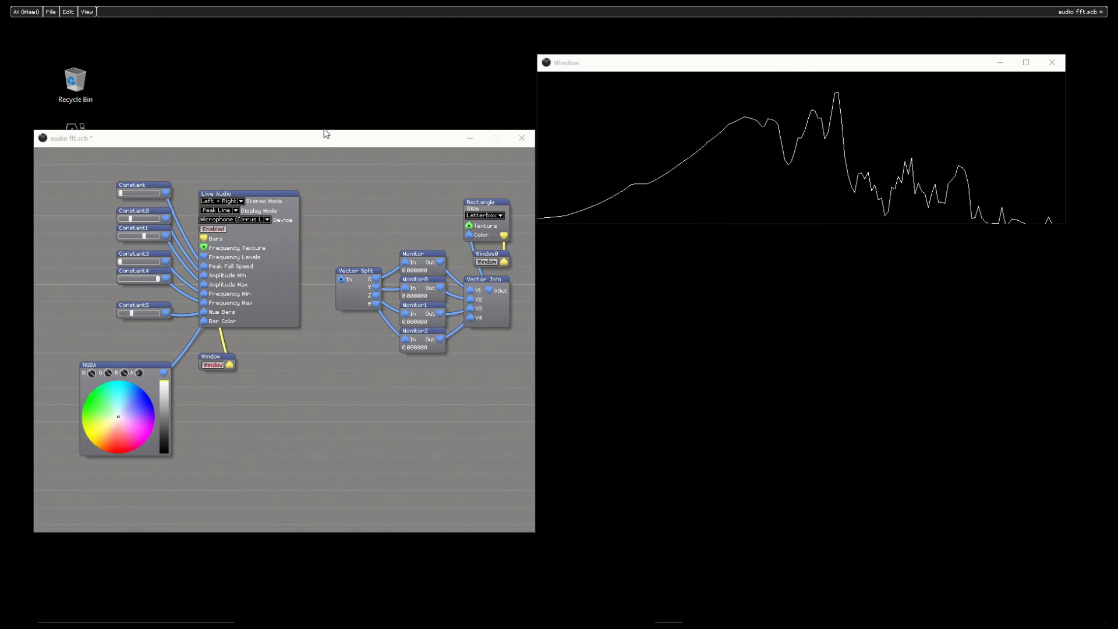
- Move the patch window toward the screen's upper corner and delete the Vector Split, the four Monitors and the Vector Join
drag(326, 134, 306, 85)
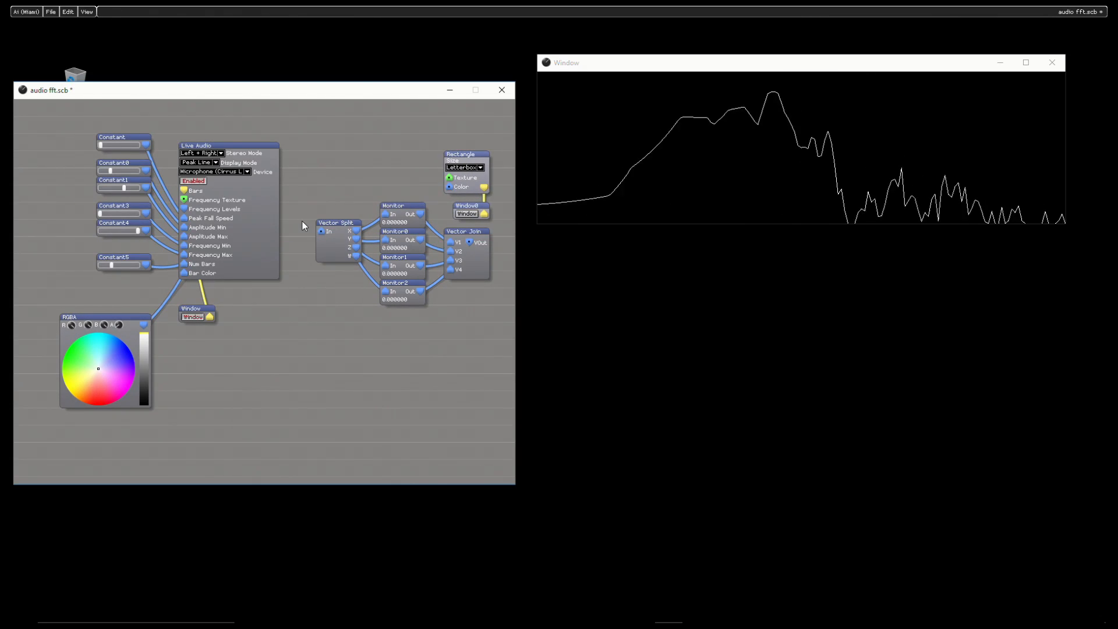
drag(320, 225, 319, 222)
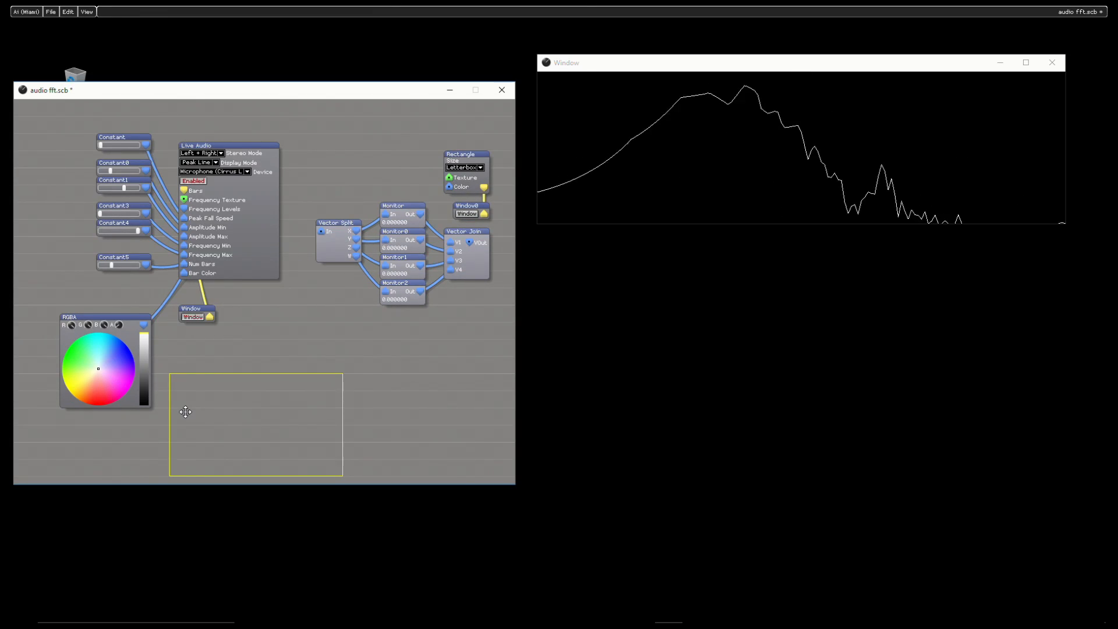
drag(185, 411, 190, 410)
key(Delete)
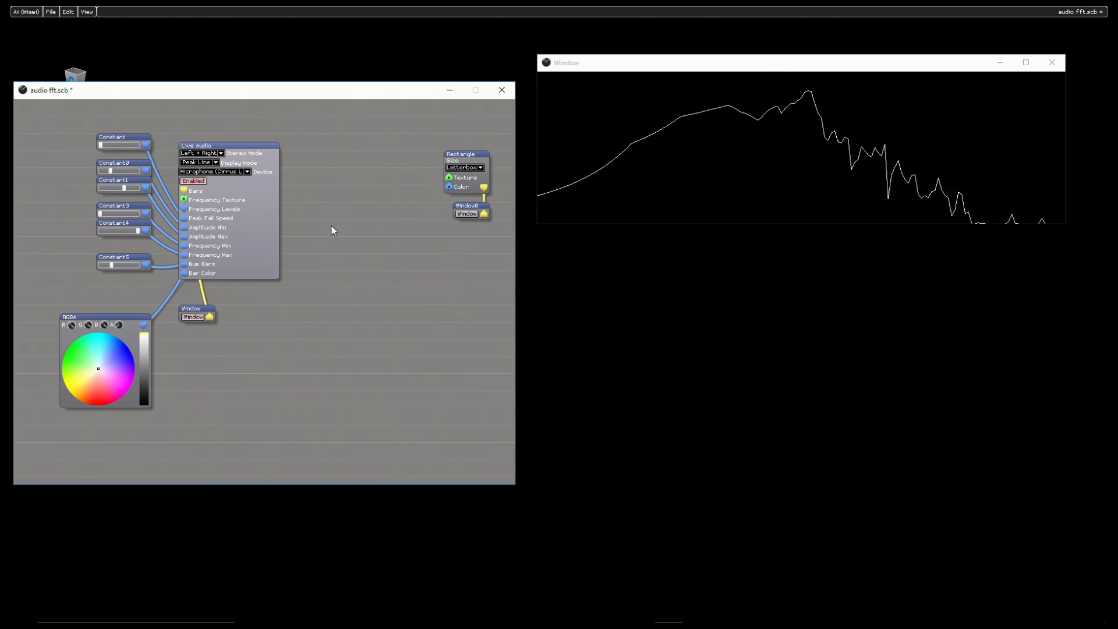
- Connect Live Audio's Frequency Texture output to the Rectangle's Texture input and open the Window0 output
click(186, 202)
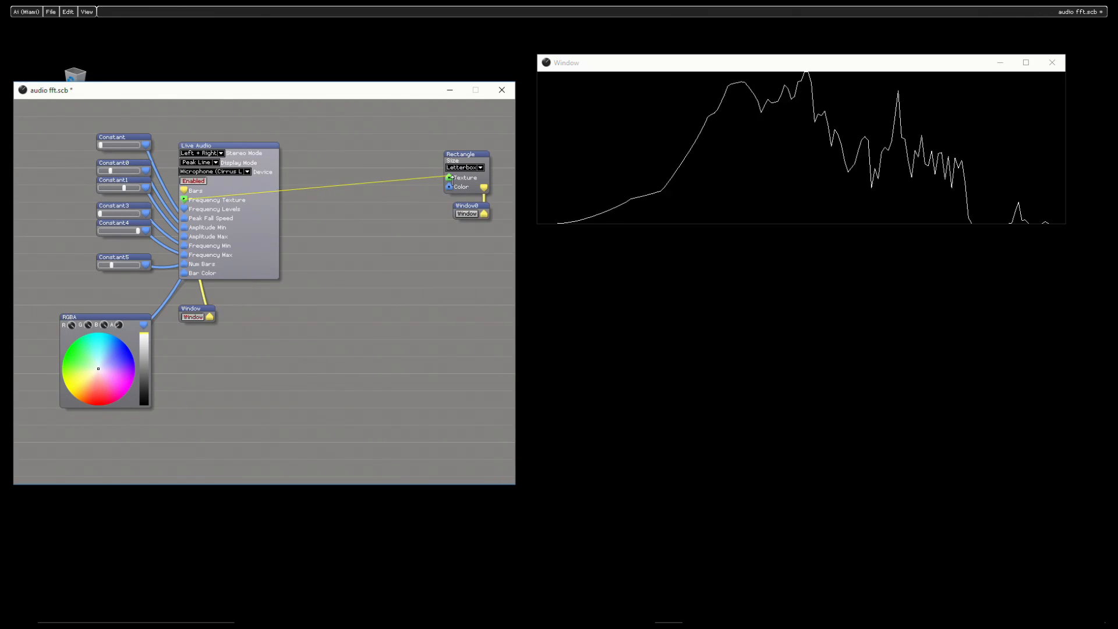
click(466, 213)
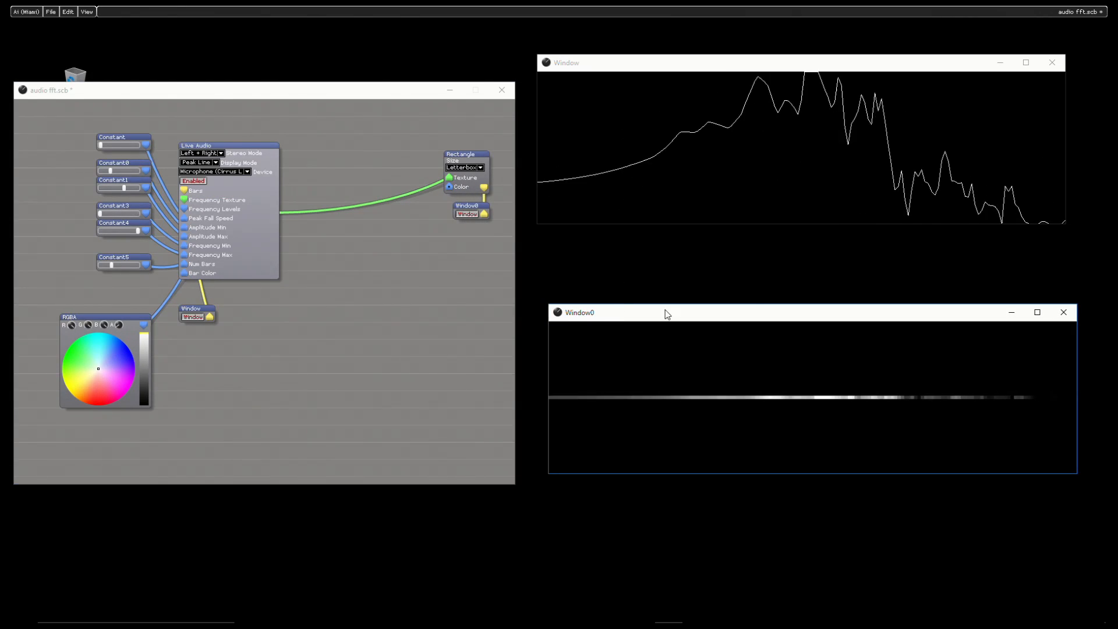
- Place Window0 directly beneath the first output window and widen both windows equally over the patch
drag(736, 314, 729, 248)
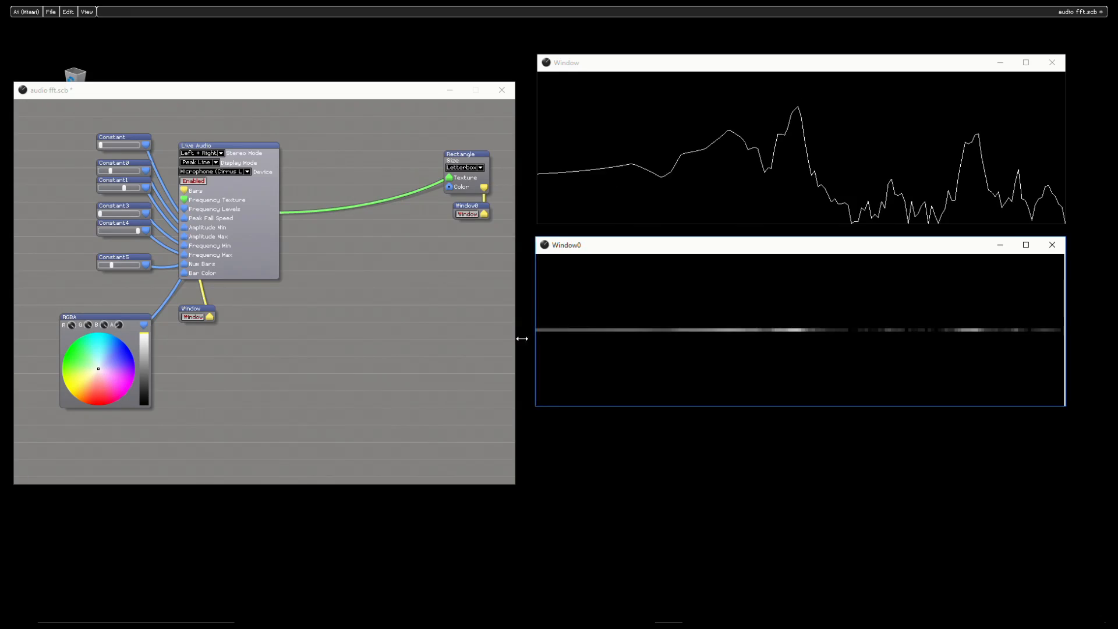
drag(537, 336, 270, 336)
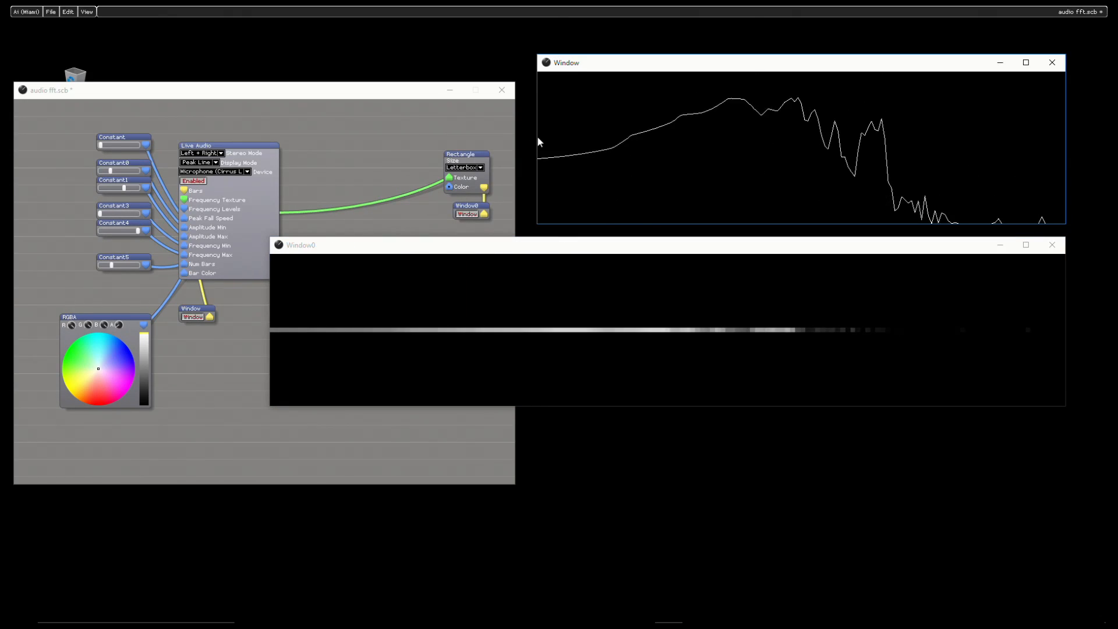
drag(537, 169, 270, 154)
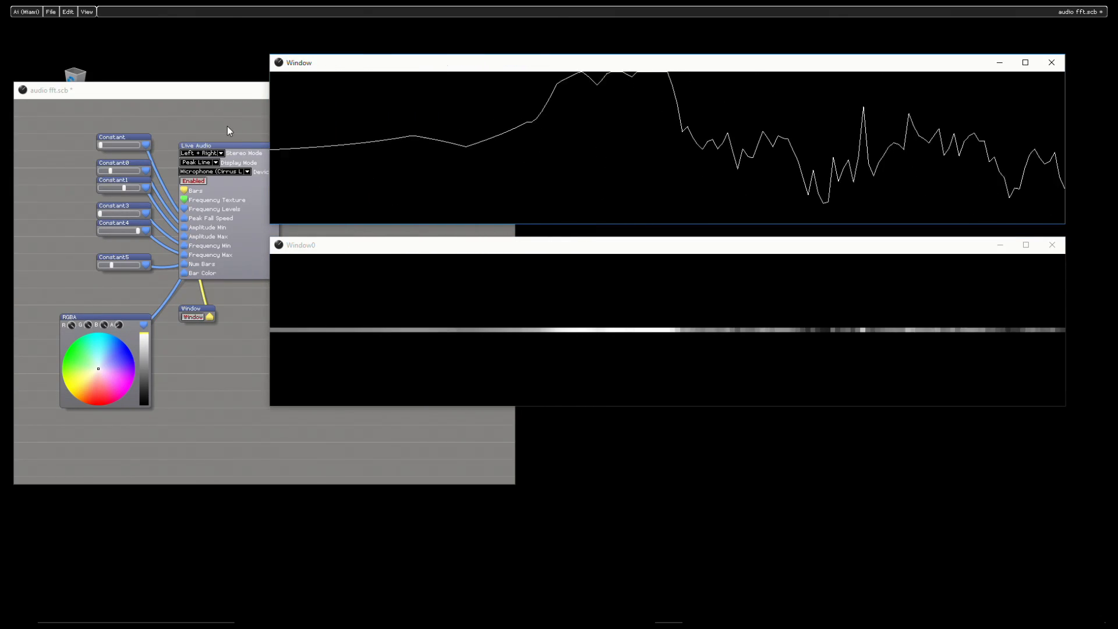
- Lower the Constant5 slider feeding Num Bars to near its minimum and set Live Audio's Display Mode to Level Bars
click(219, 96)
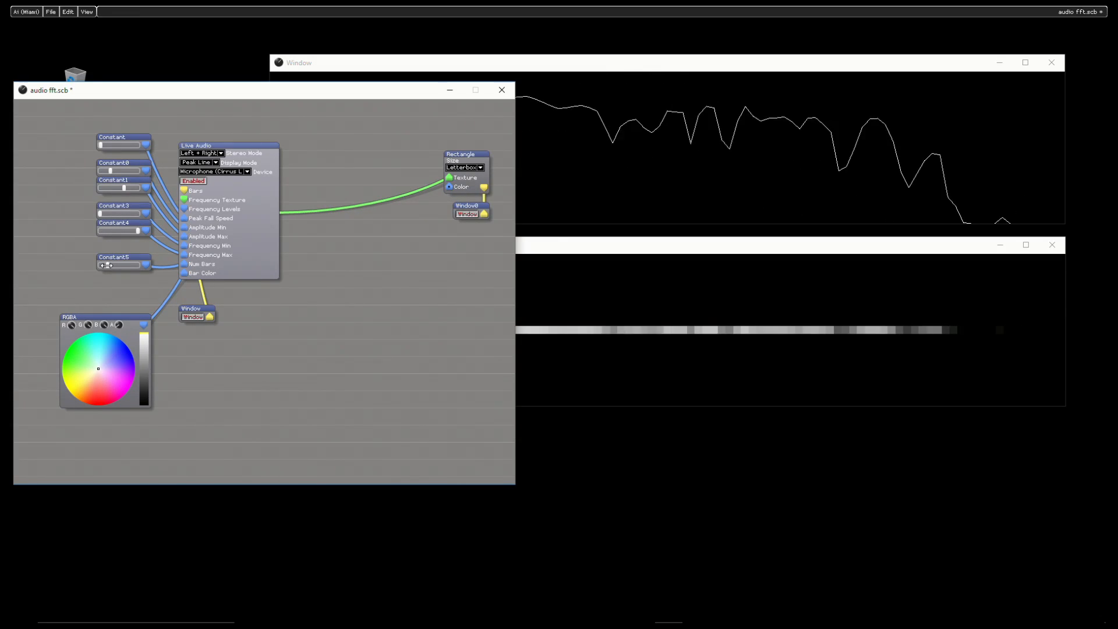
drag(108, 266, 100, 267)
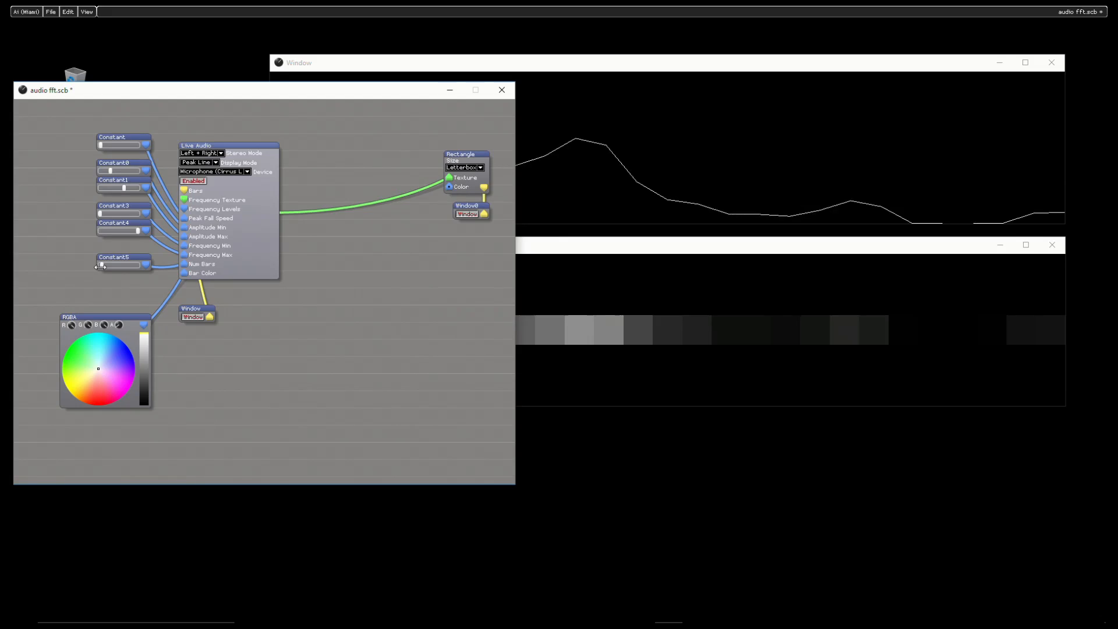
click(205, 163)
click(207, 172)
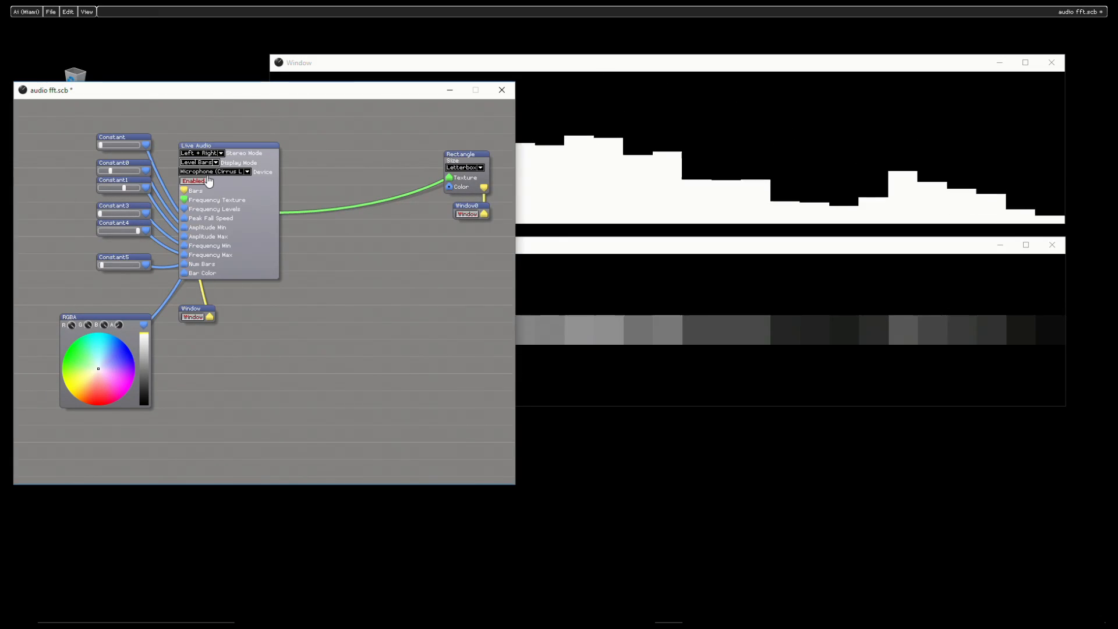
- Bring both output windows to the front to compare them, and move Window0 well below the first one
click(624, 72)
click(625, 243)
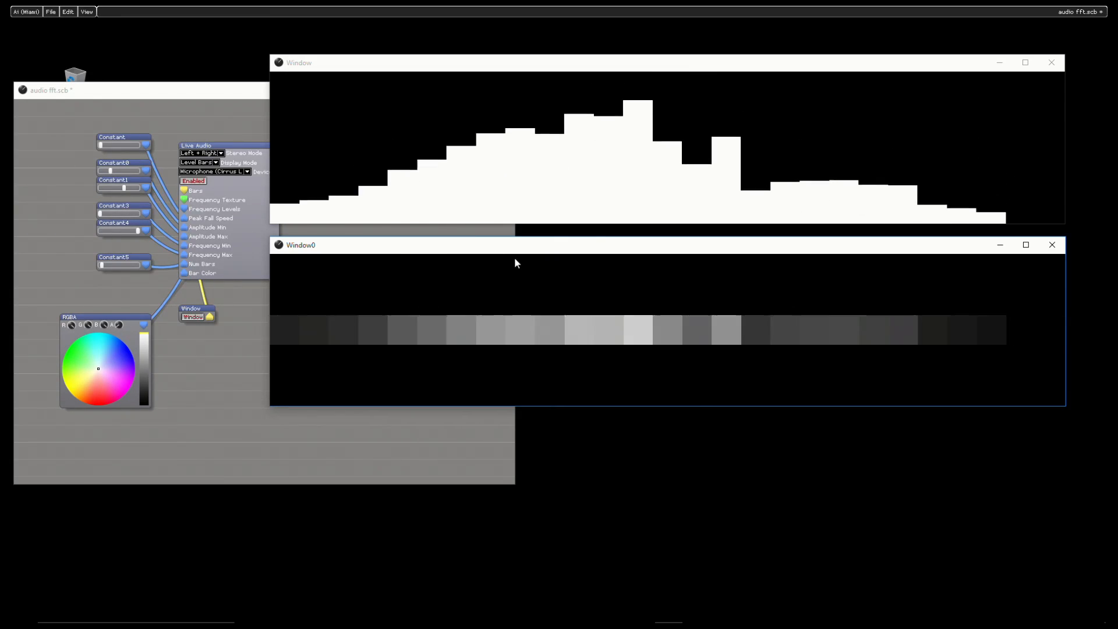
drag(522, 251, 544, 435)
- Add a Texture Sample module from the Vision category to the empty area of the patch below the Rectangle
click(335, 286)
right_click(357, 269)
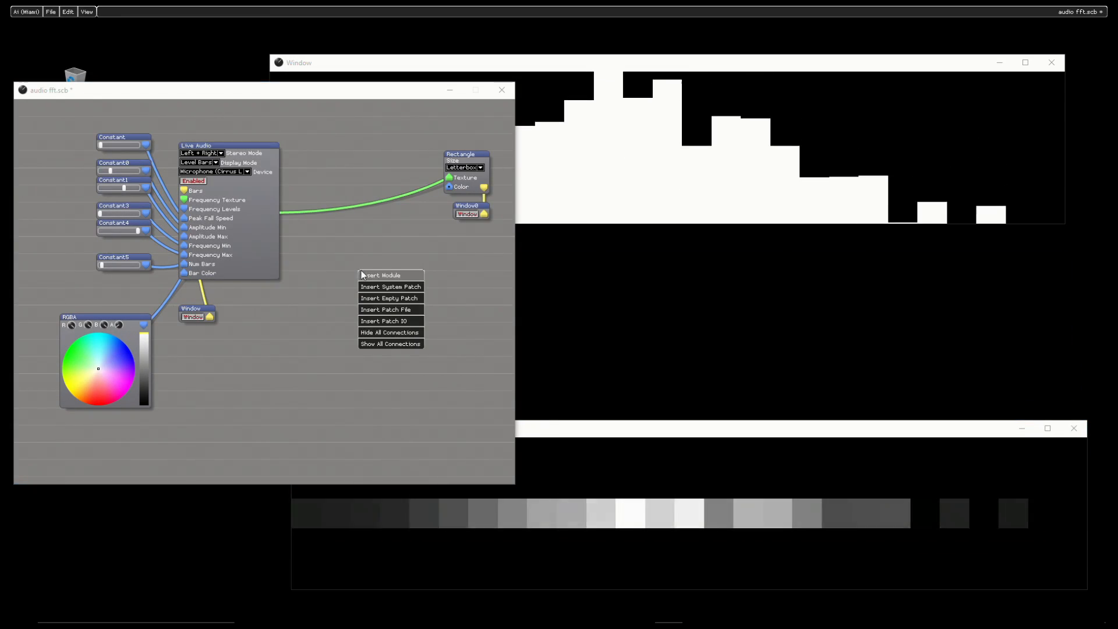
click(379, 273)
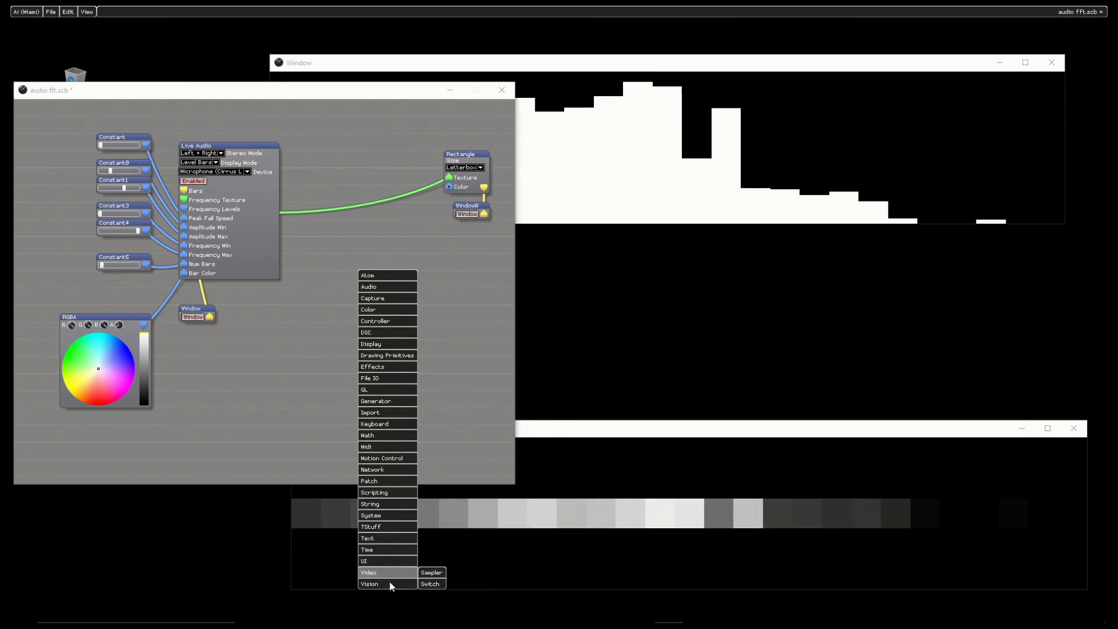
mouse_move(389, 585)
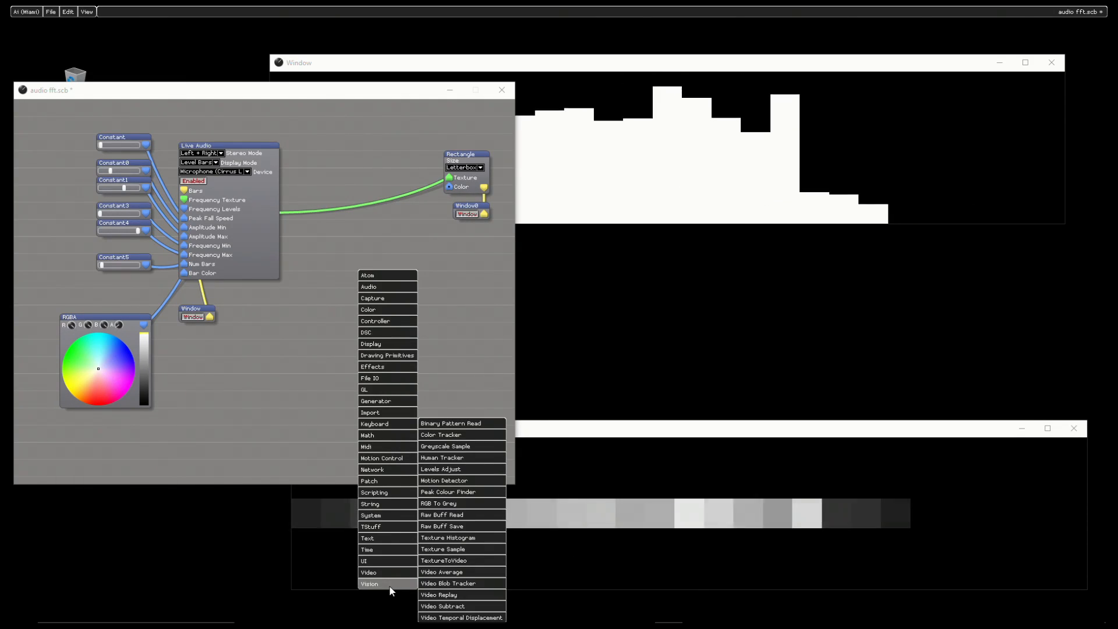
click(473, 550)
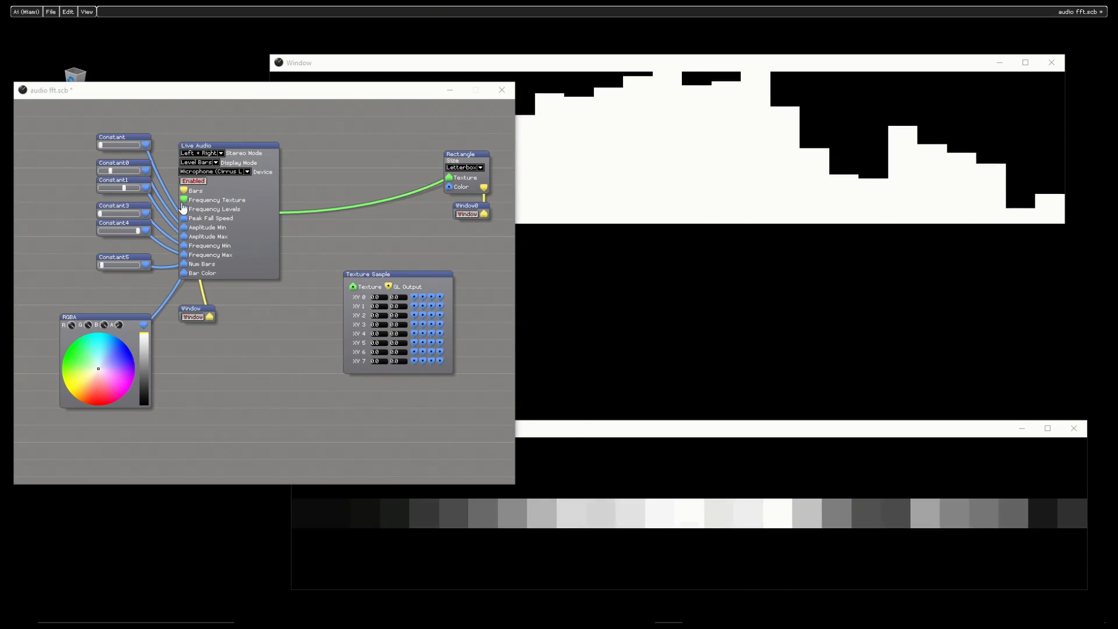
- Feed Live Audio's Frequency Texture into Texture Sample, reconnect Window0 to Texture Sample's GL Output, and place the Window0 module beside it
mouse_move(185, 204)
drag(184, 204, 364, 287)
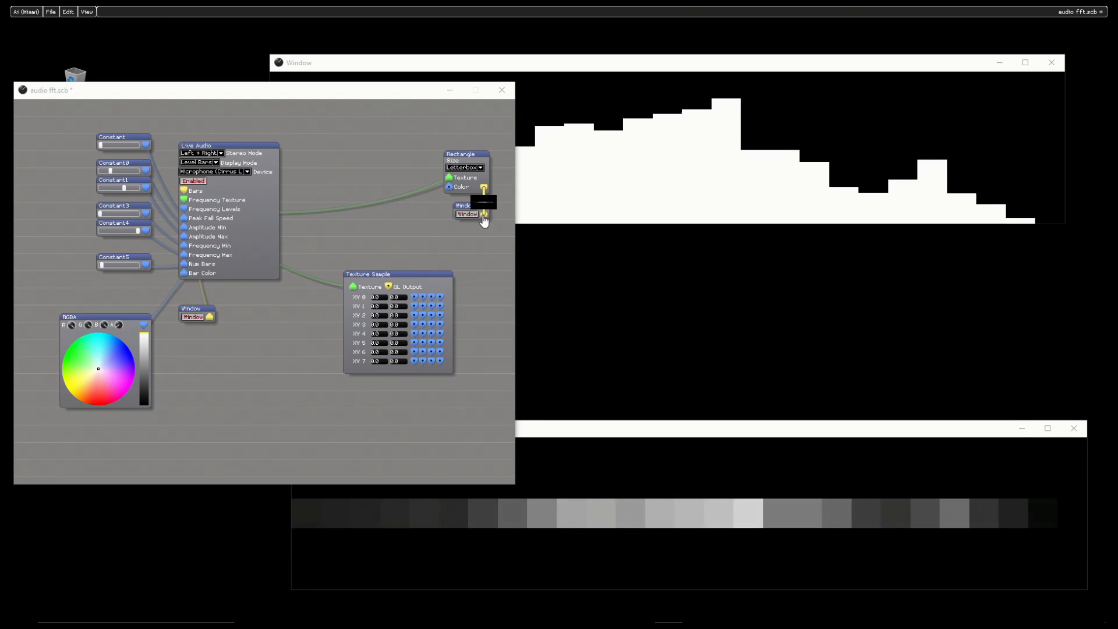
drag(484, 214, 389, 287)
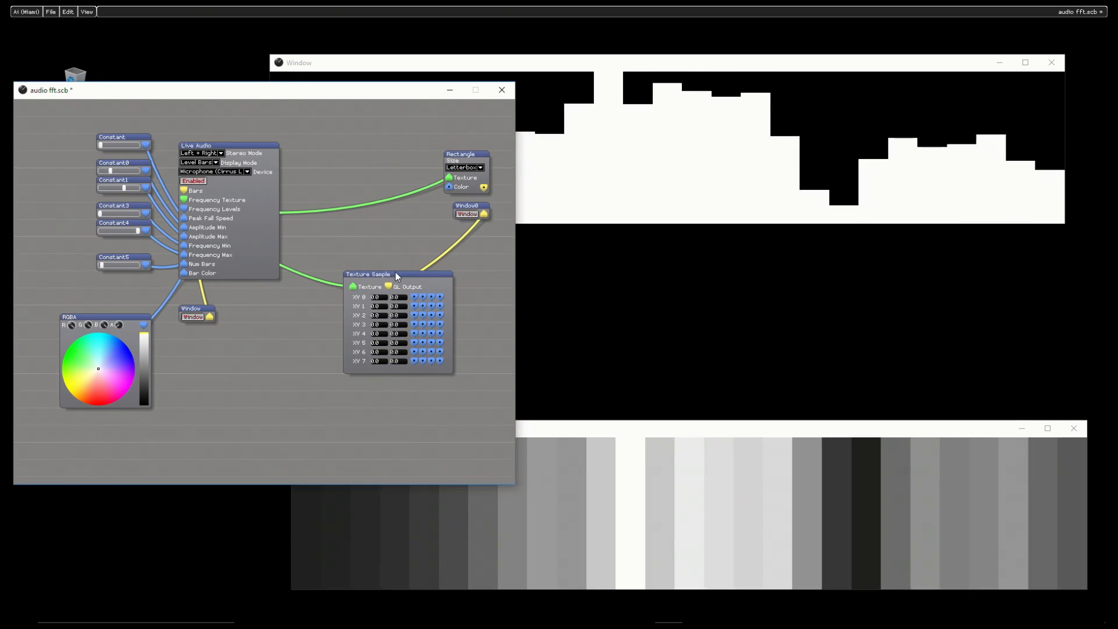
drag(475, 210, 491, 296)
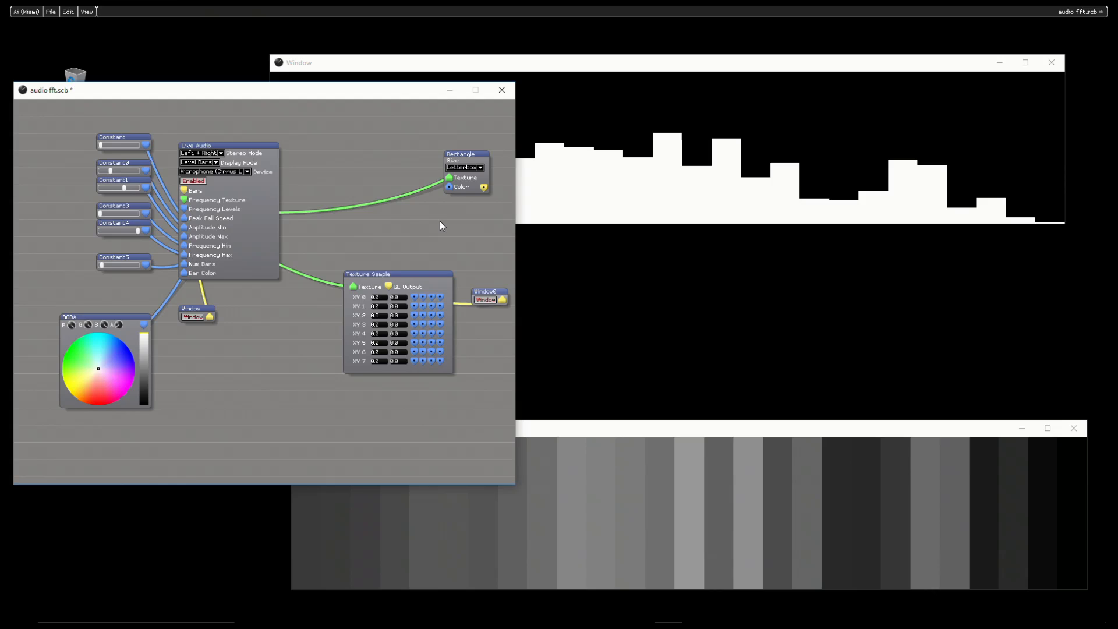
- Add a Vector Join module from the Math category to the patch, below and to one side of Texture Sample
right_click(229, 389)
click(230, 392)
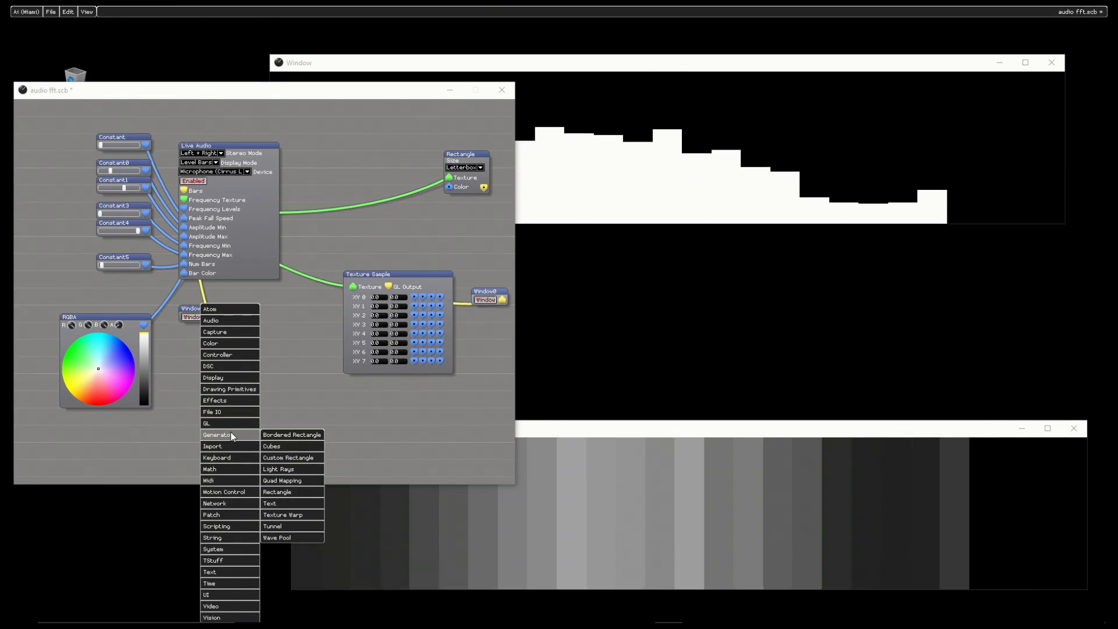
mouse_move(244, 469)
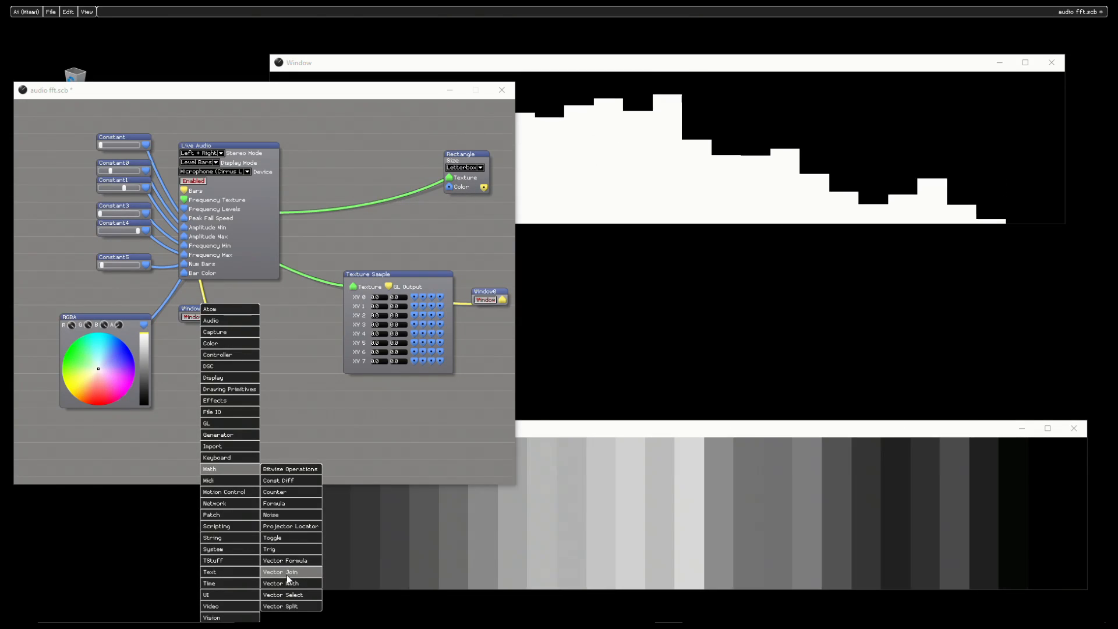
click(287, 573)
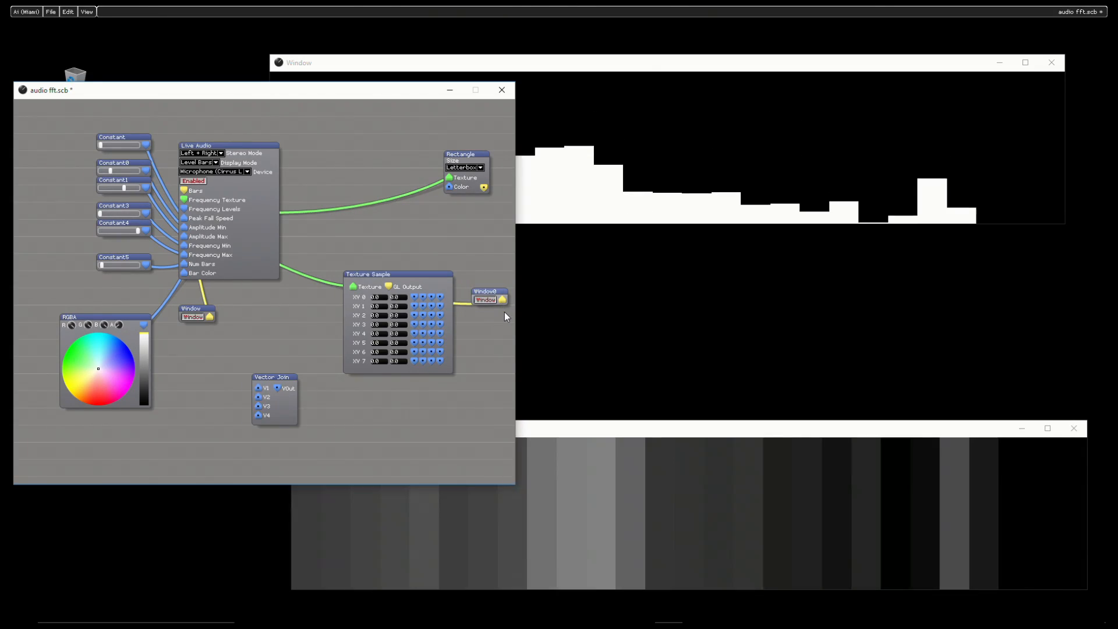
right_click(351, 407)
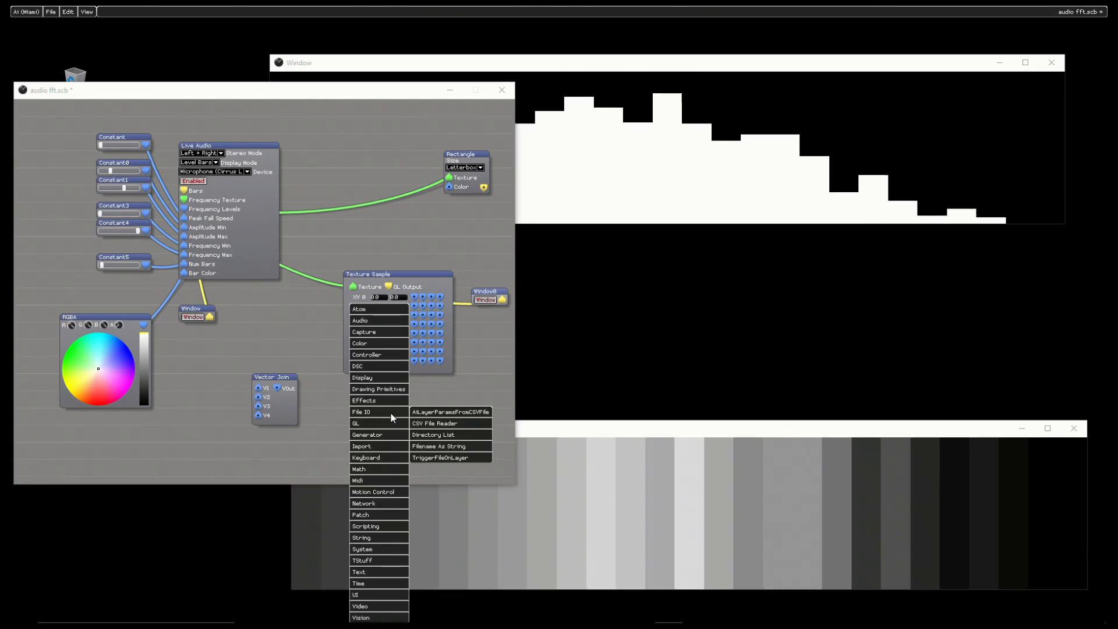
mouse_move(375, 446)
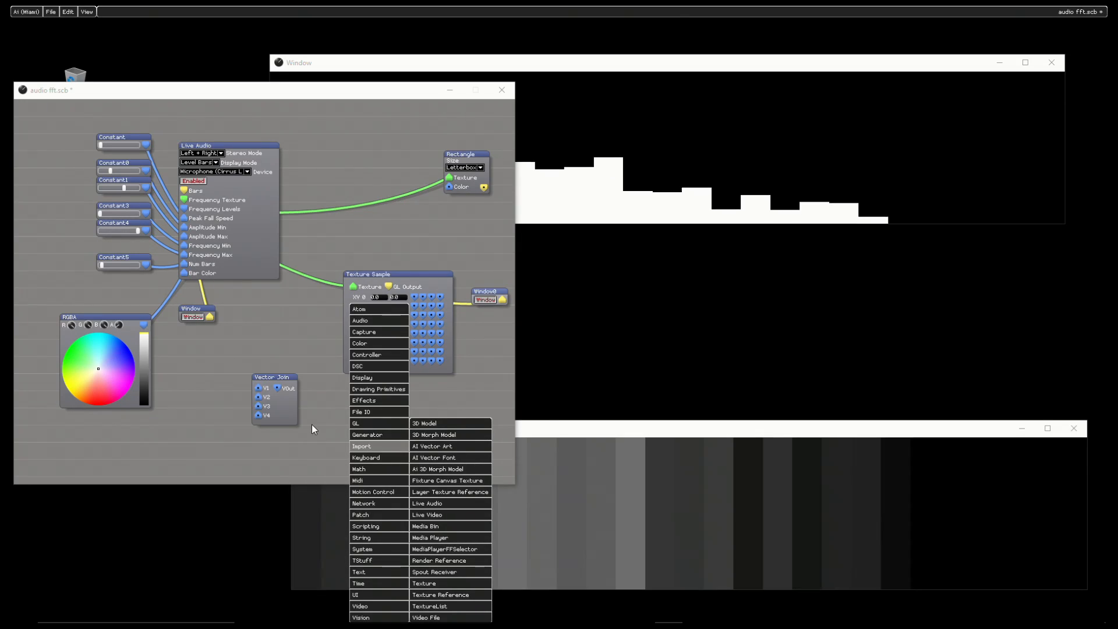
click(313, 424)
- Wire Vector Join between Texture Sample's XY 0 outputs and the Rectangle's Color input, and attach a new output window beneath the Rectangle
drag(288, 411, 408, 194)
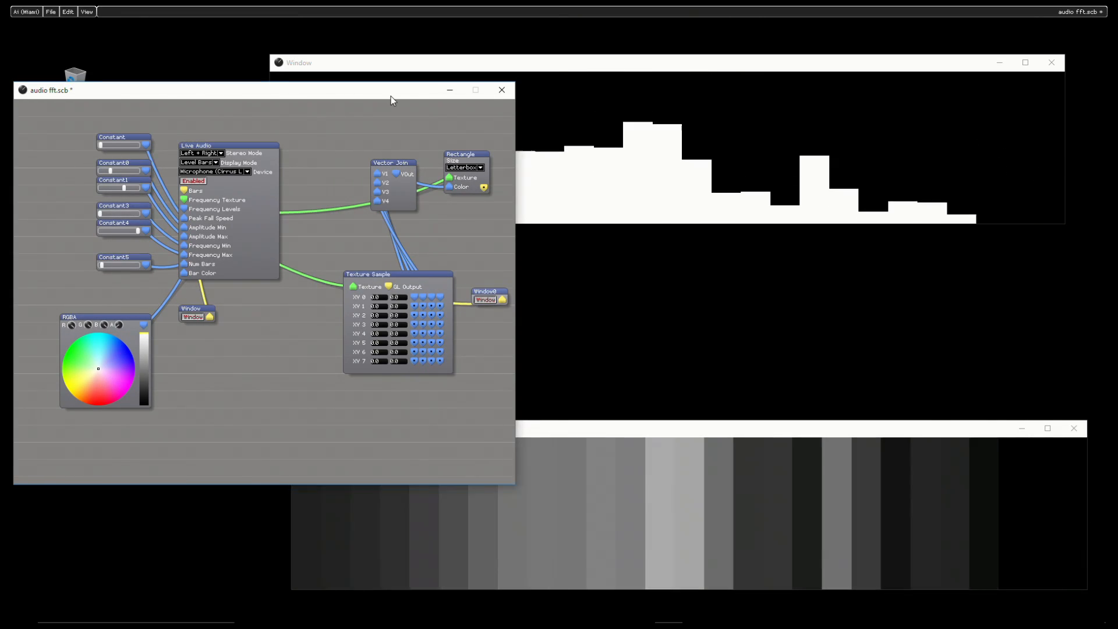
drag(391, 96, 417, 42)
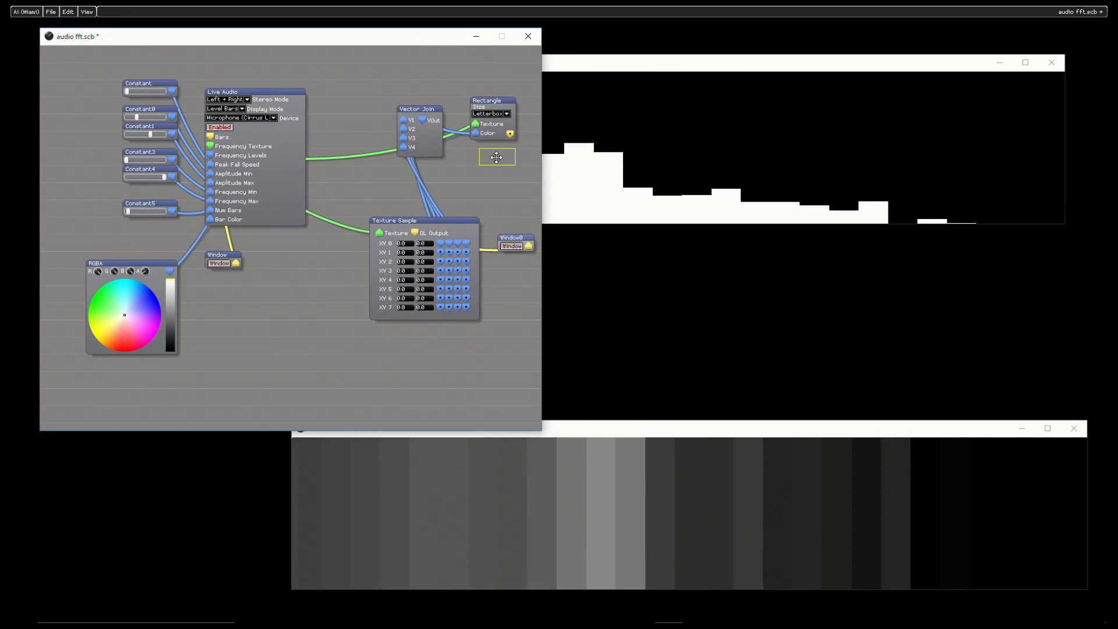
click(496, 157)
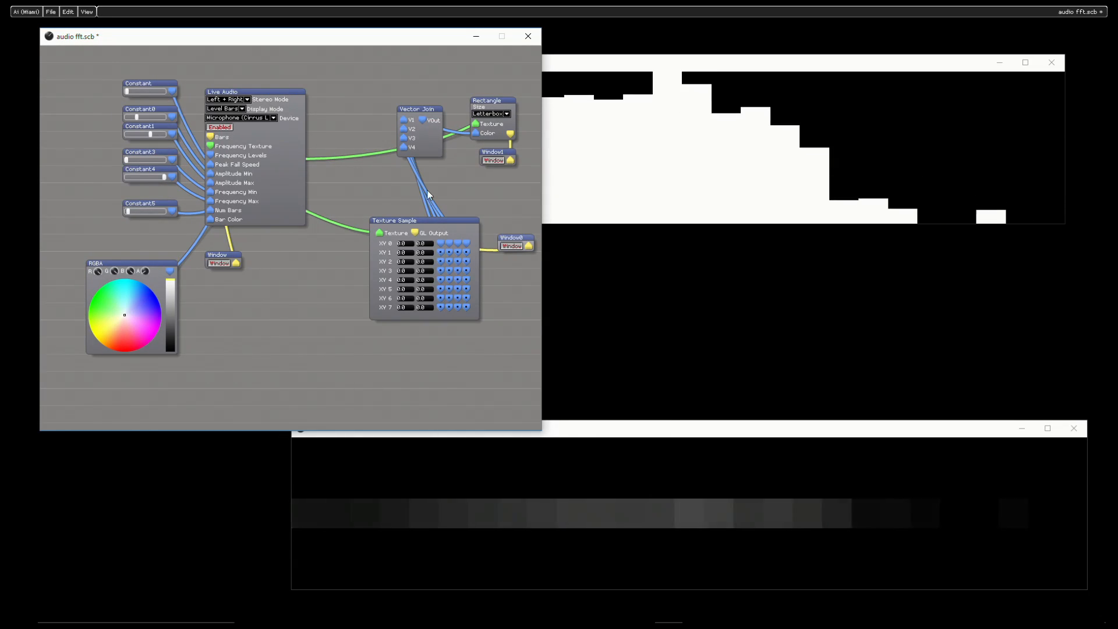
- Bring Texture Sample's Window0 output to the front and shift it slightly off the window behind it
scroll(401, 245, up, 2)
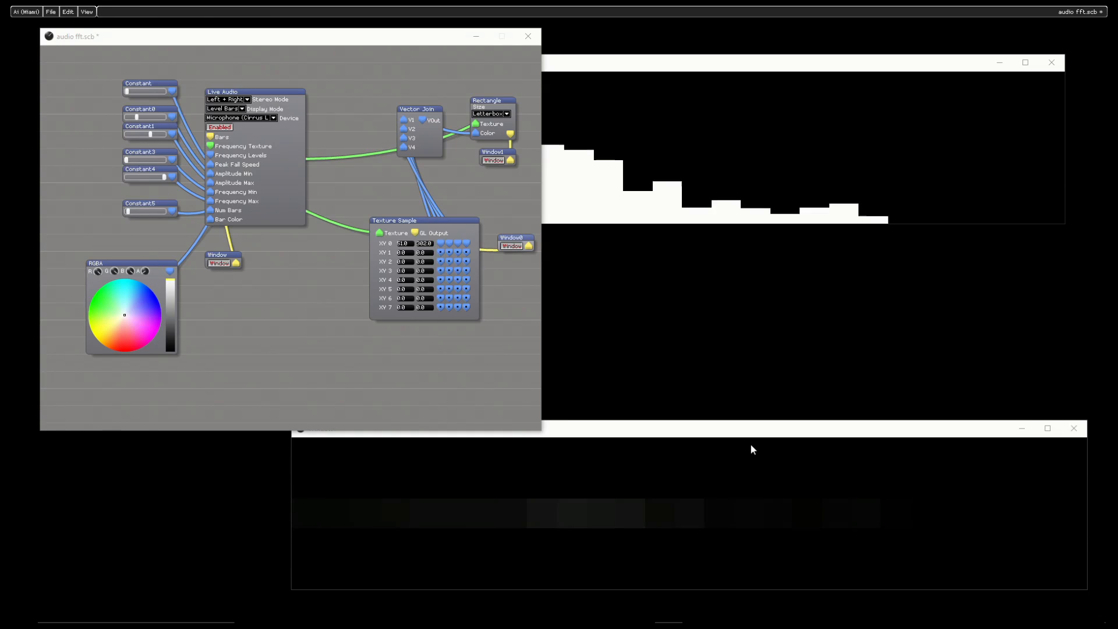
click(513, 247)
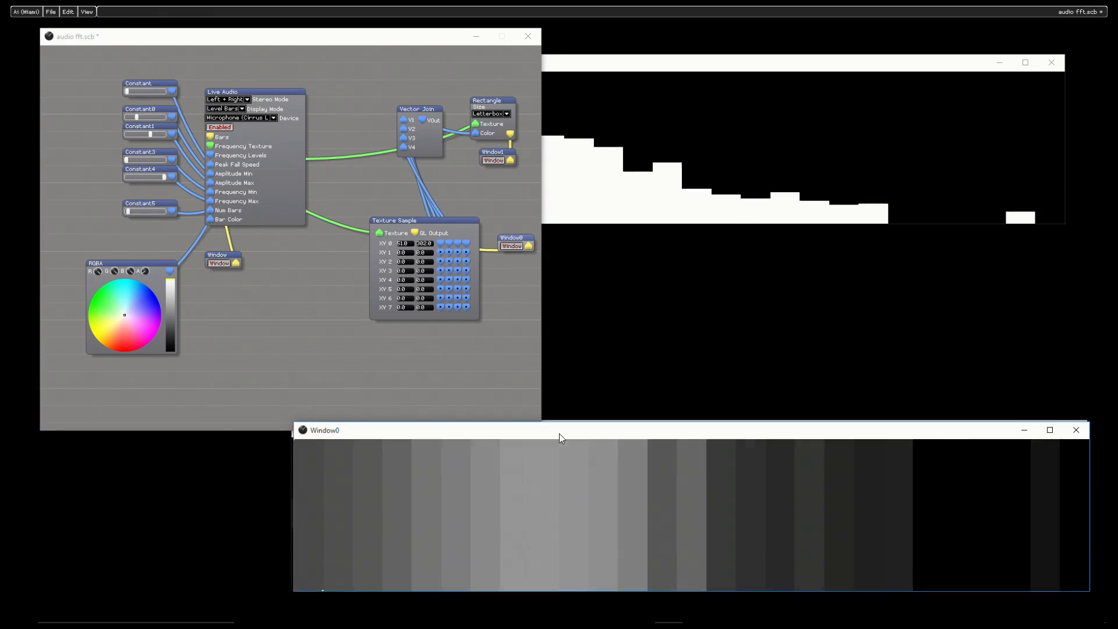
drag(559, 433, 566, 442)
- Set Texture Sample's XY 0 coordinates to 50 and 50, and fine-tune X down to about 39
click(407, 242)
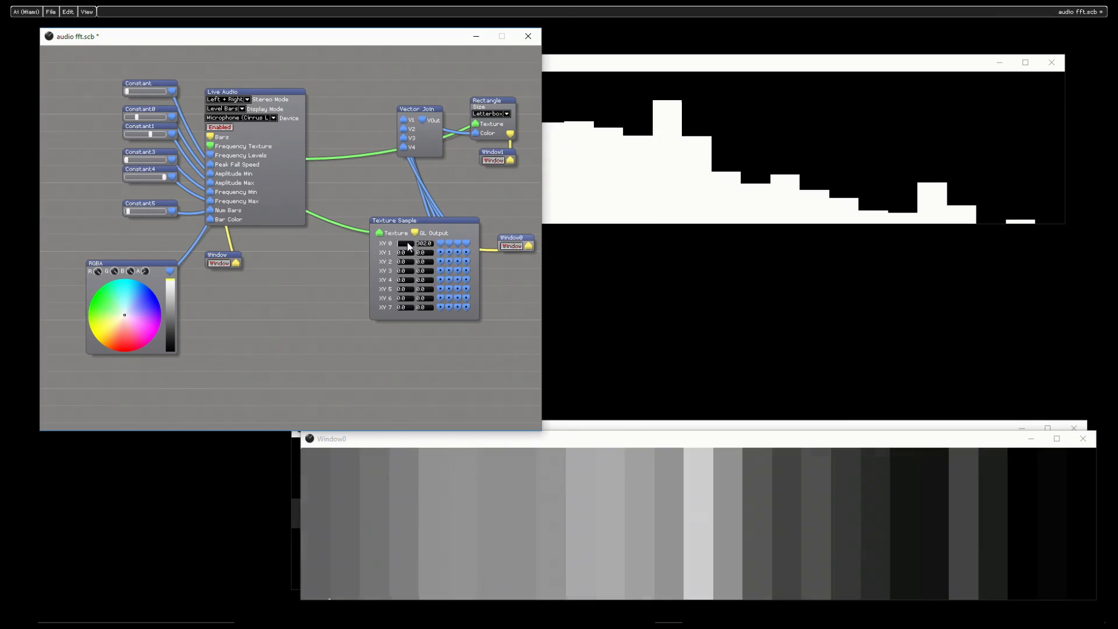
text(50)
key(Return)
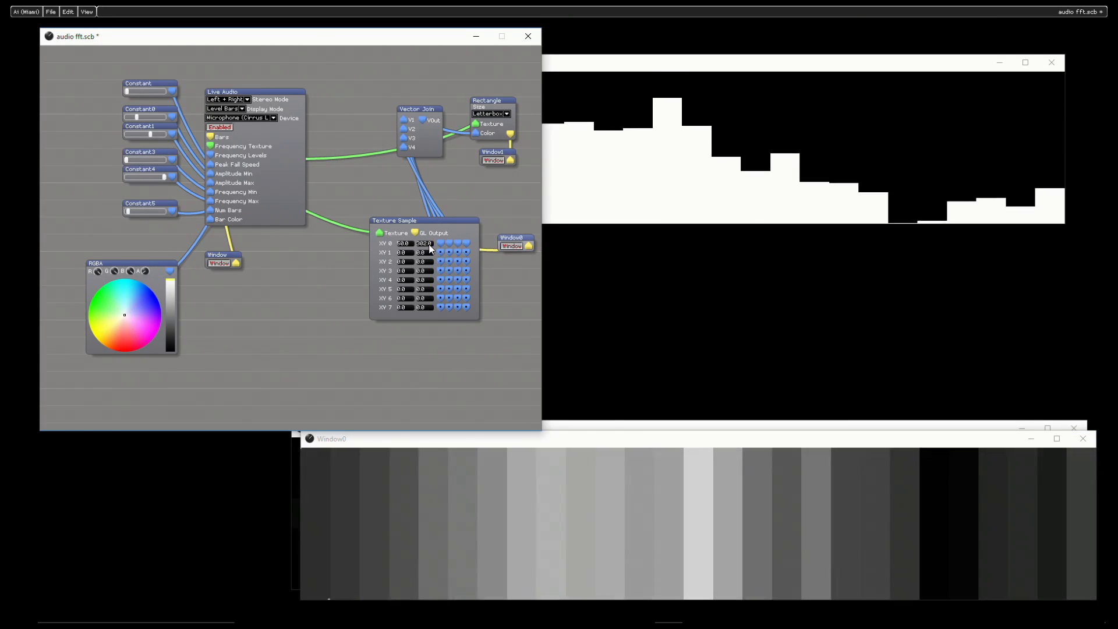
click(429, 244)
text(50)
key(Return)
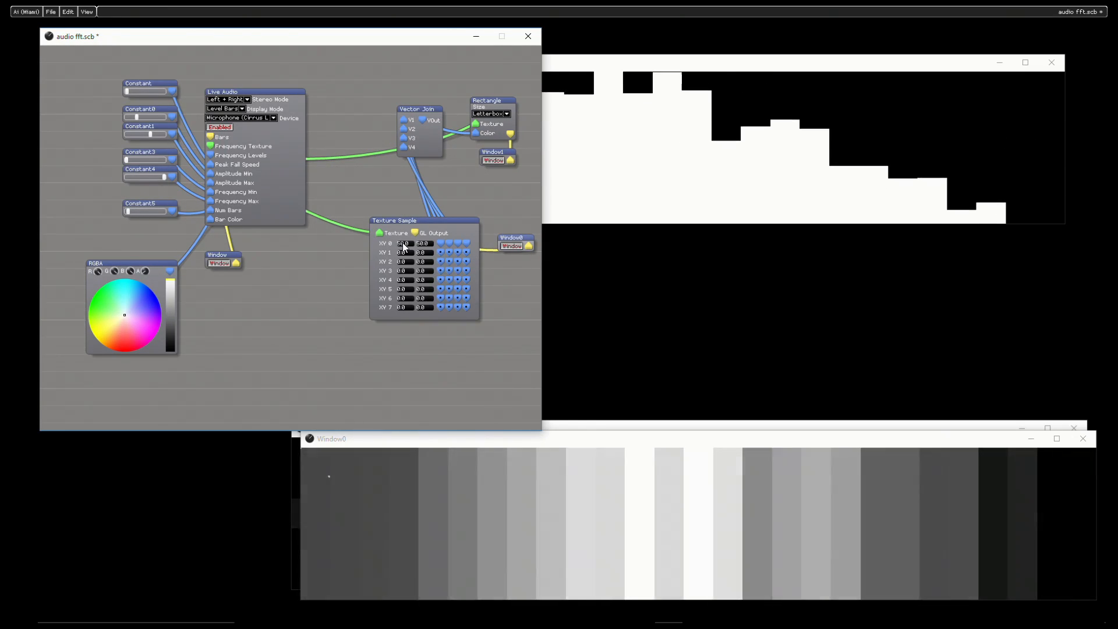
drag(404, 244, 404, 247)
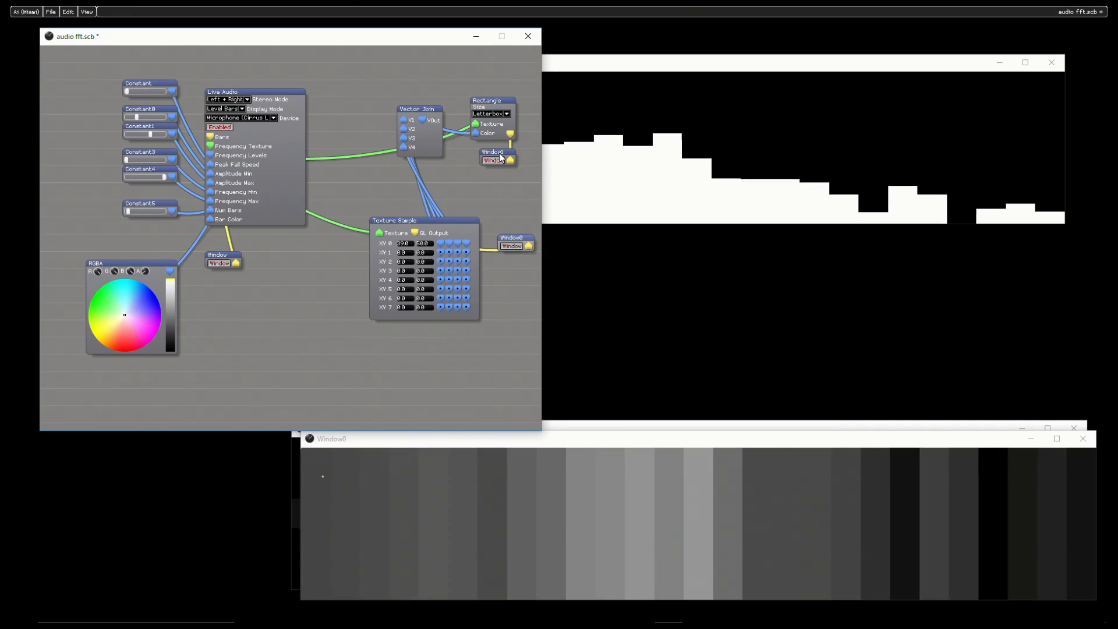
- Bring up the Window1 output, place it directly above Window0, and disconnect the Rectangle's Texture input
click(492, 162)
click(493, 163)
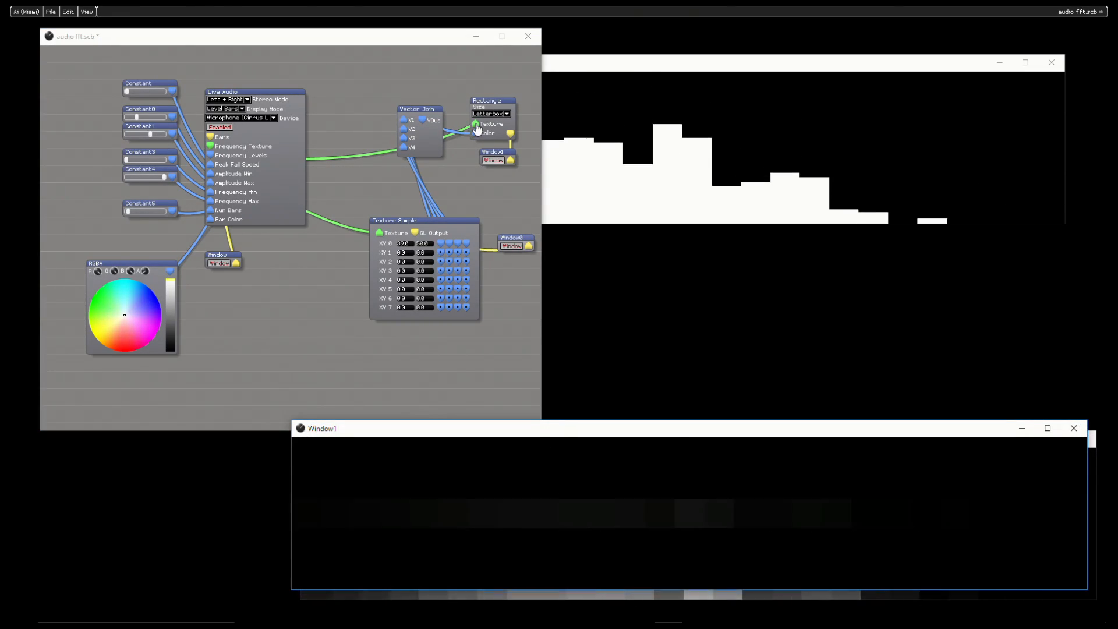
drag(616, 436, 622, 275)
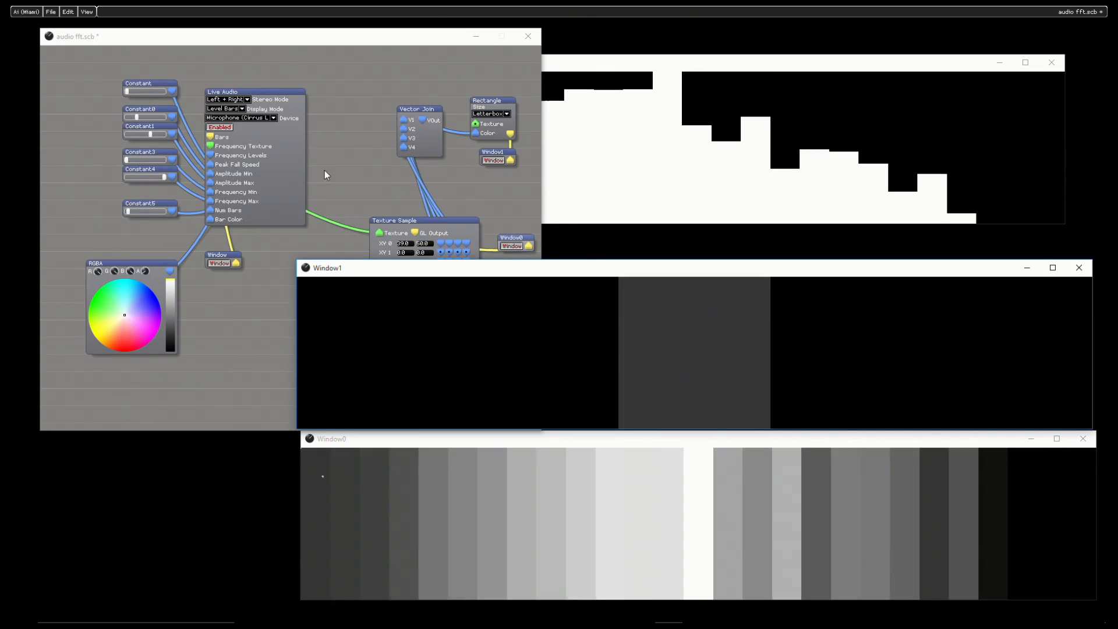
- Set Texture Sample's XY 1 coordinates to X 200 and Y 50
click(350, 181)
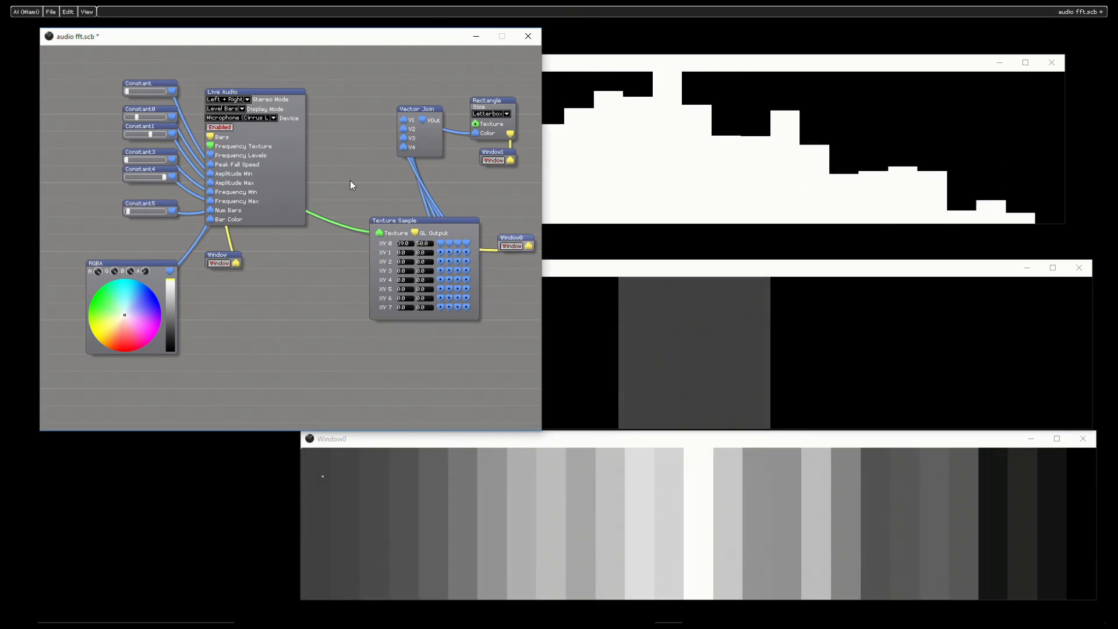
click(410, 253)
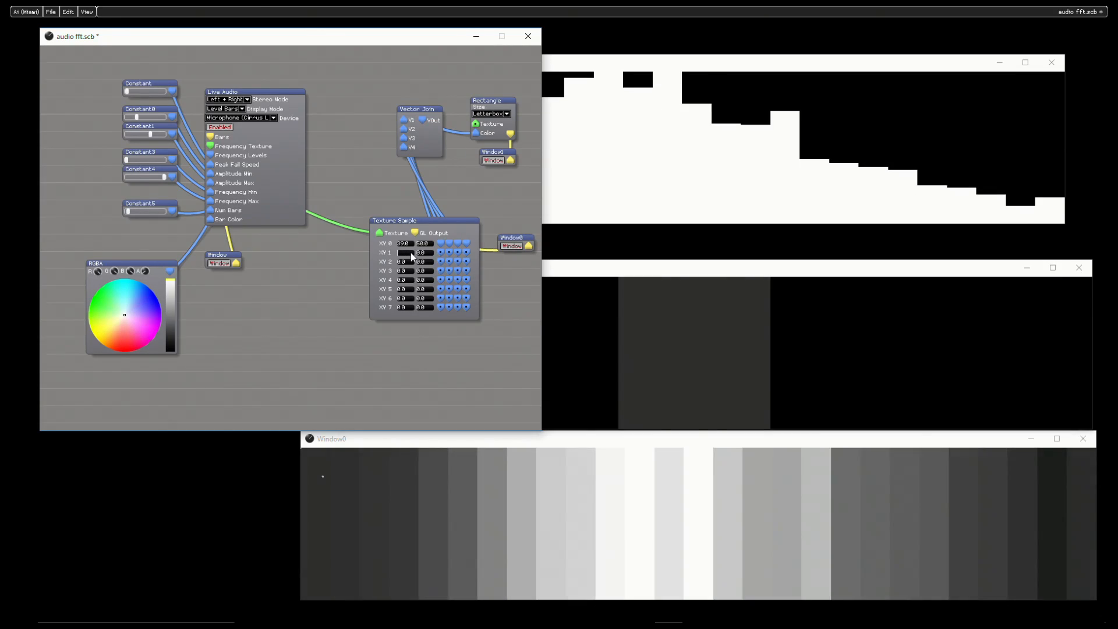
text(200)
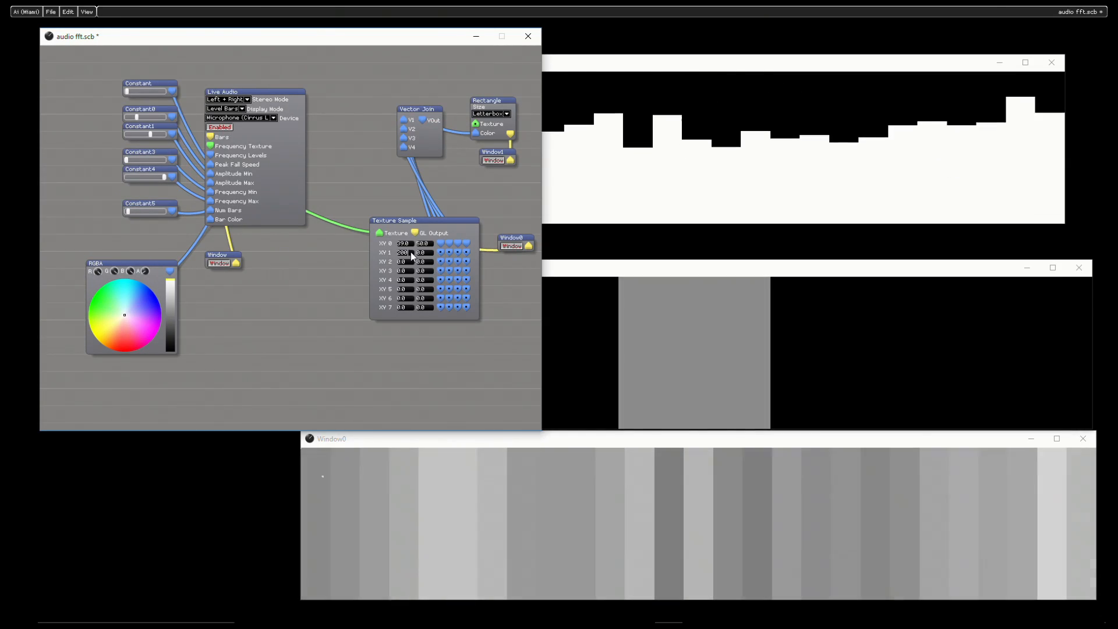
click(427, 253)
text(50)
key(Return)
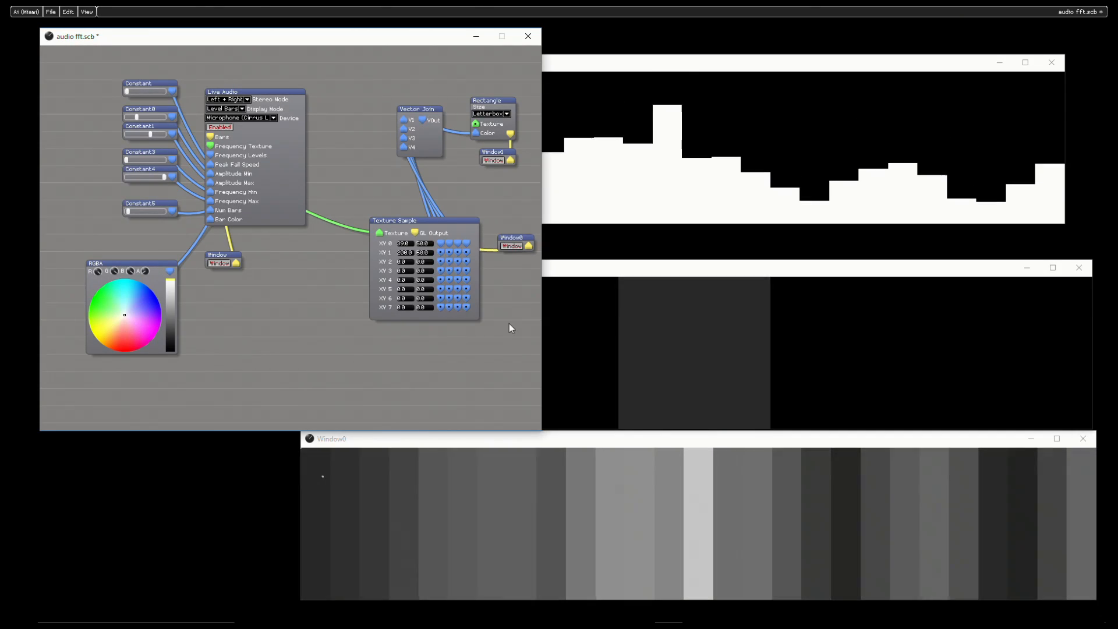
- Duplicate the Vector Join, Rectangle and Window1 group below Texture Sample and wire XY 1's outputs into the copied Vector Join
drag(498, 159, 504, 163)
drag(446, 139, 445, 370)
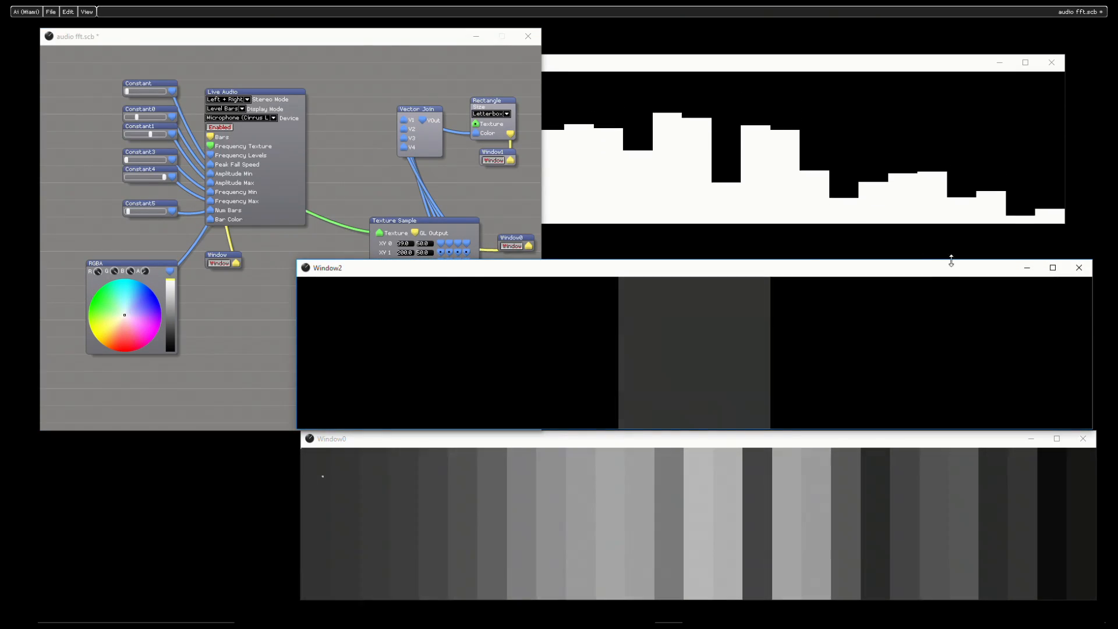
click(283, 289)
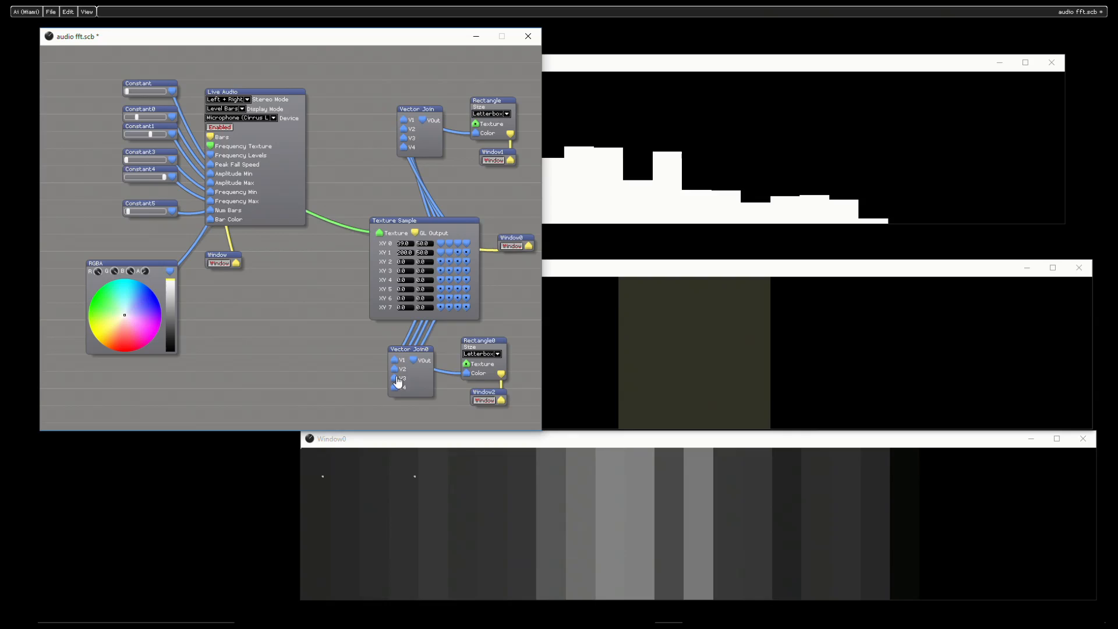
drag(458, 254, 466, 260)
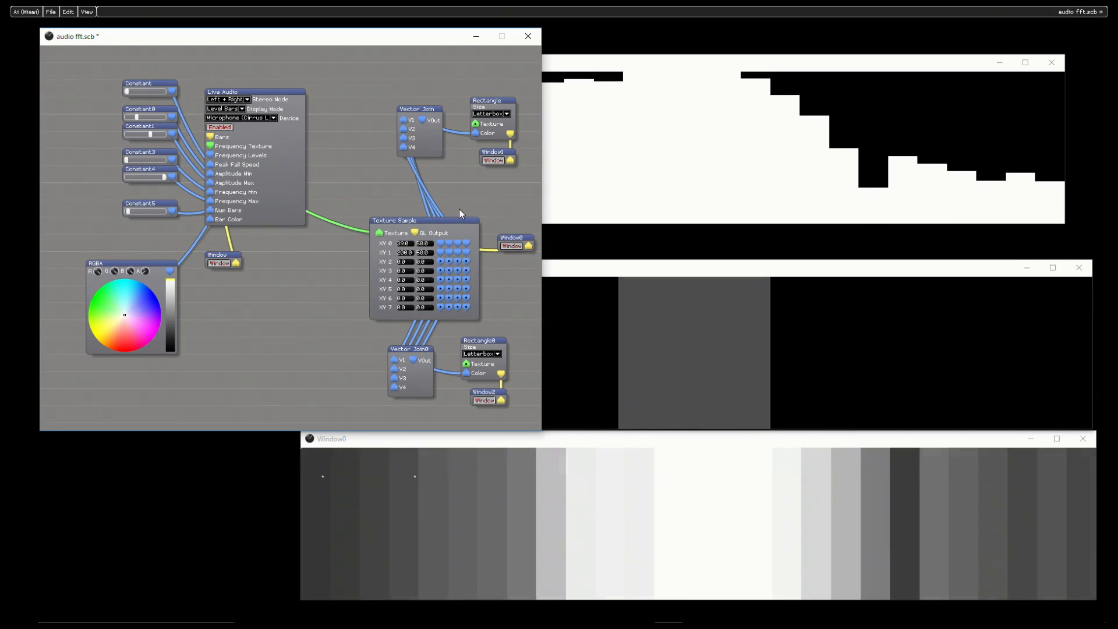
- Move the Window2 output above Window1 and set the X coordinate of Texture Sample's XY 1 to 500
drag(634, 263, 630, 87)
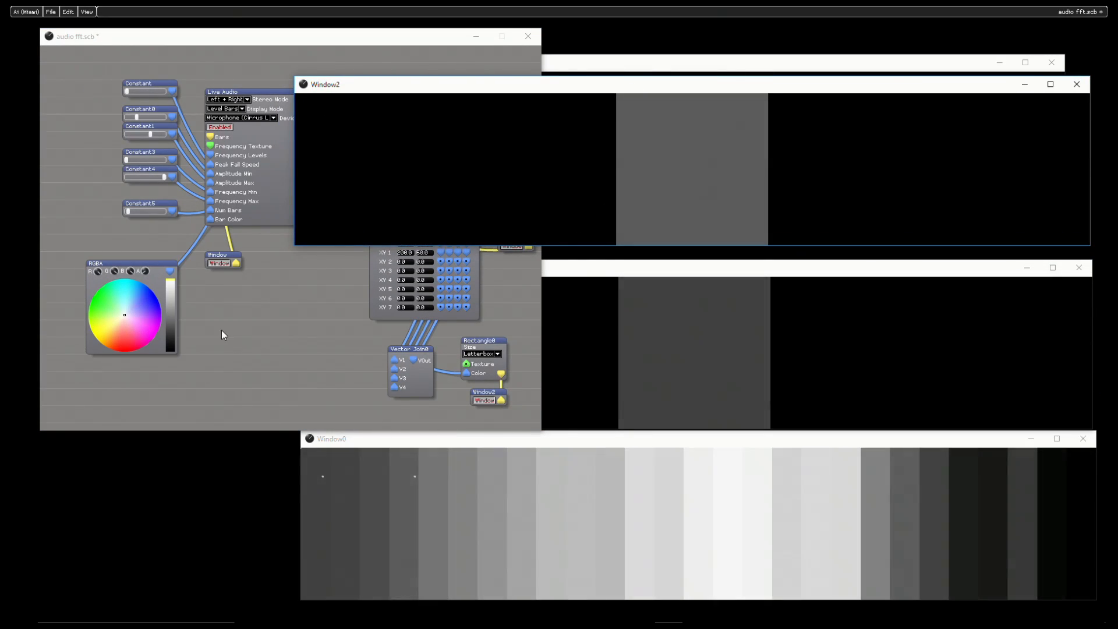
click(222, 332)
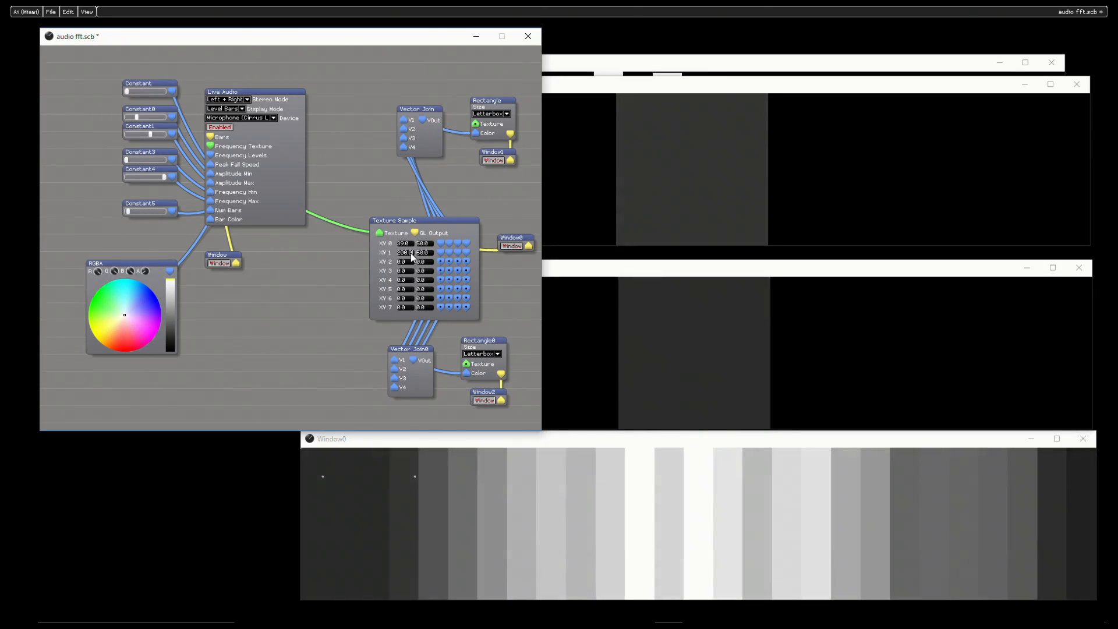
key(BackSpace)
key(BackSpace)
key(BackSpace)
key(BackSpace)
key(BackSpace)
text(500.0)
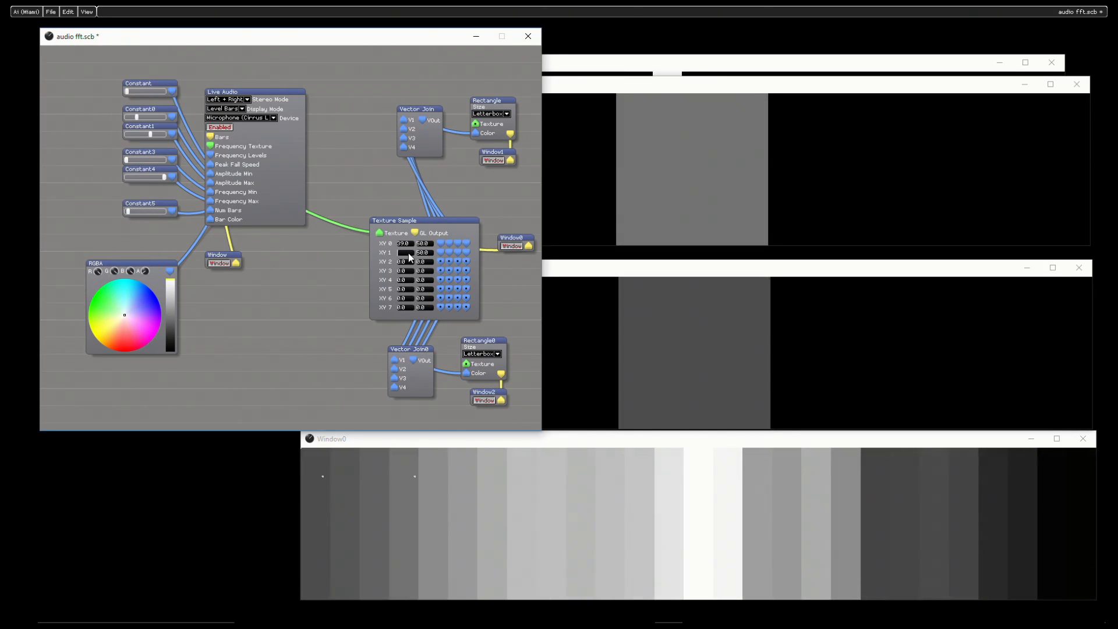